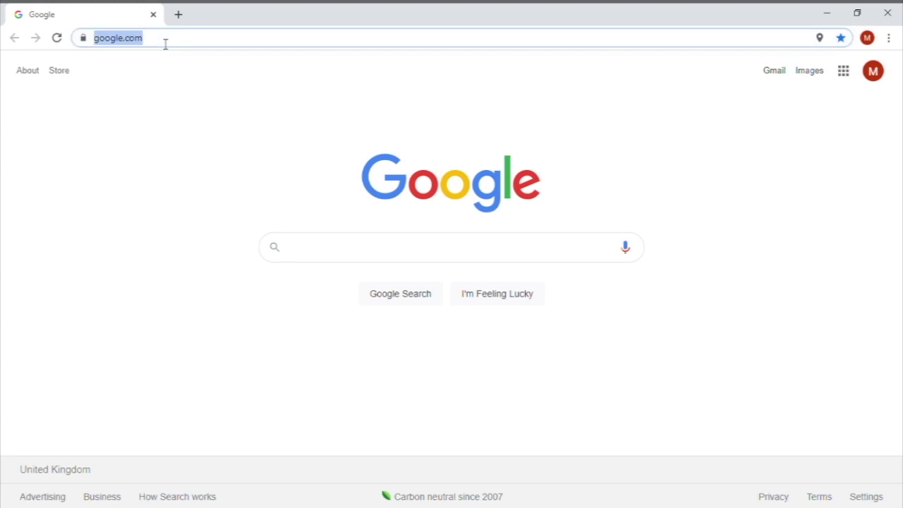
Go to edu.bandlab.com in Chrome
{"action": "type", "text": "edu"}
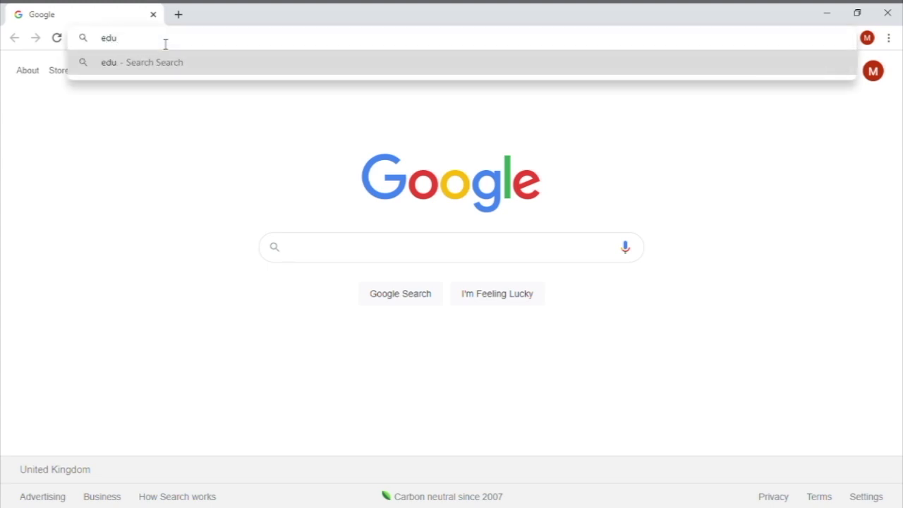
{"action": "type", "text": ".band"}
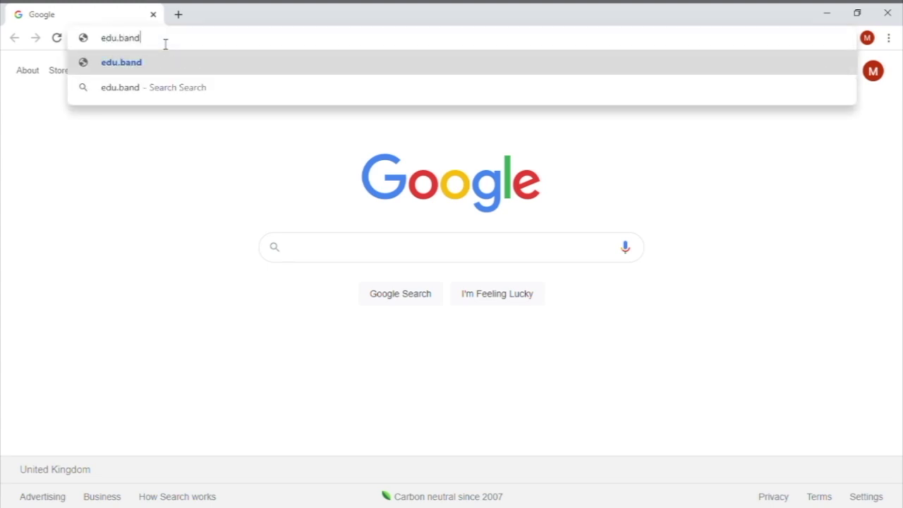
{"action": "type", "text": "lab.com"}
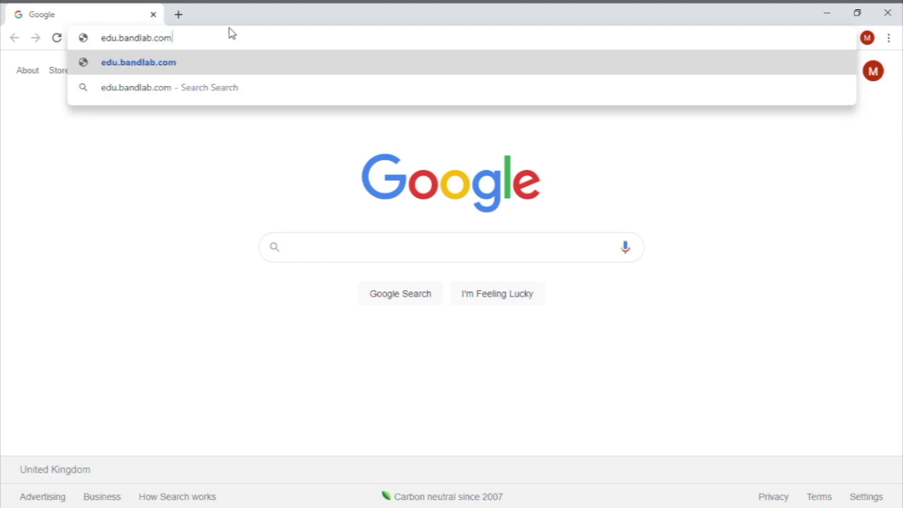
{"action": "key", "text": "Return"}
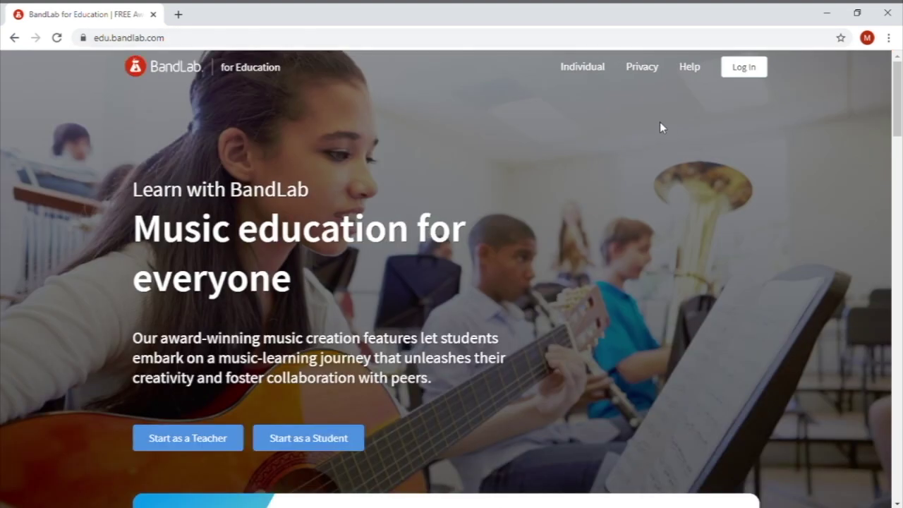
Log in to BandLab for Education with the saved, autofilled account credentials
{"action": "left_click", "coordinate": [736, 72]}
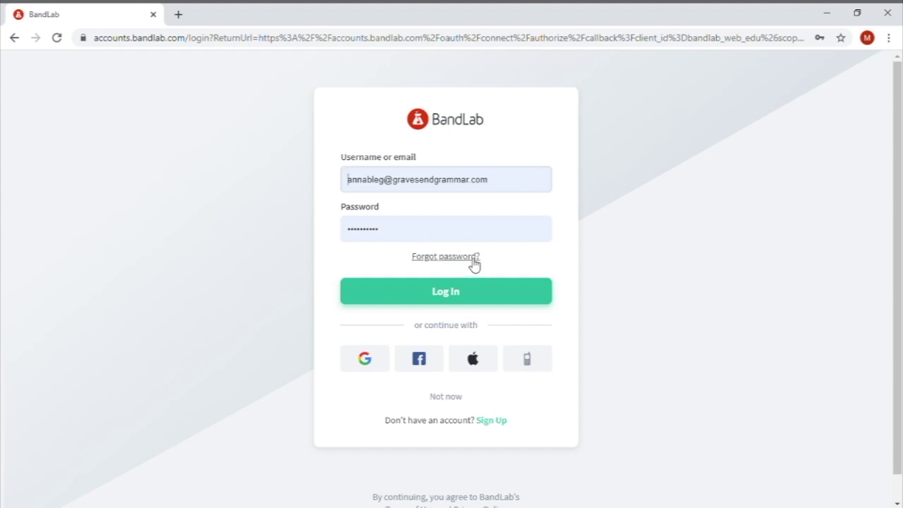
{"action": "left_click", "coordinate": [456, 297]}
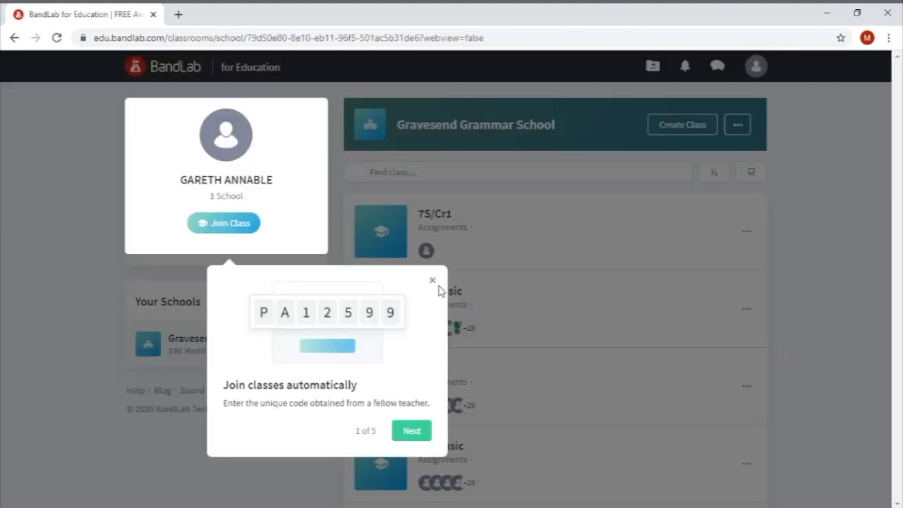
Dismiss the welcome tour, open My Library, and play then pause the SWEETS project
{"action": "left_click", "coordinate": [432, 280]}
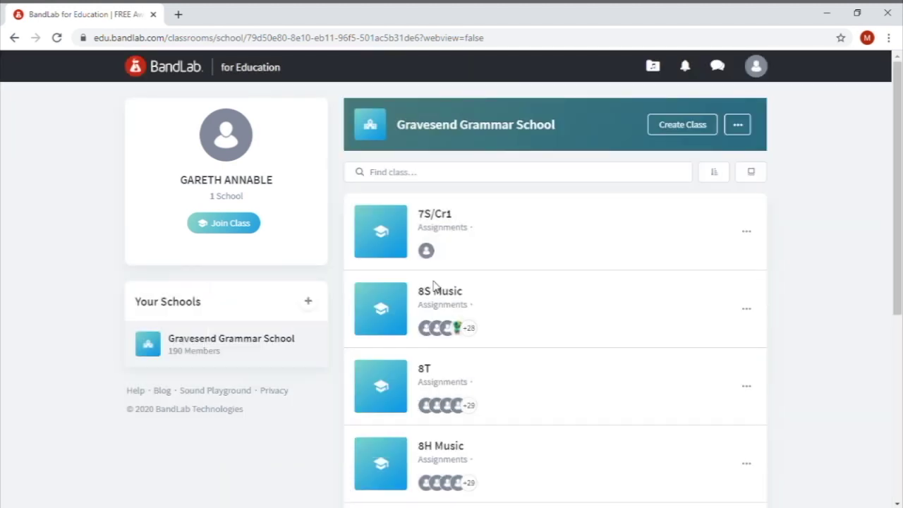
{"action": "left_click", "coordinate": [653, 68]}
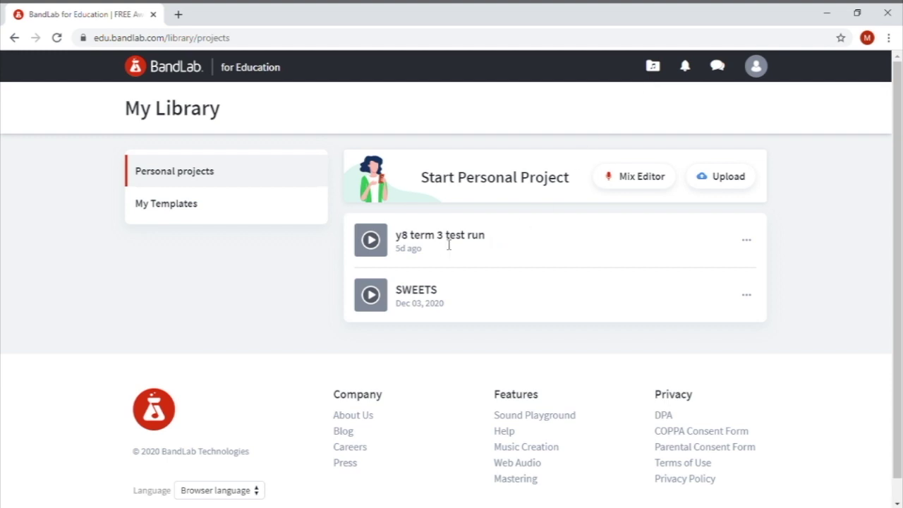
{"action": "left_click", "coordinate": [371, 294]}
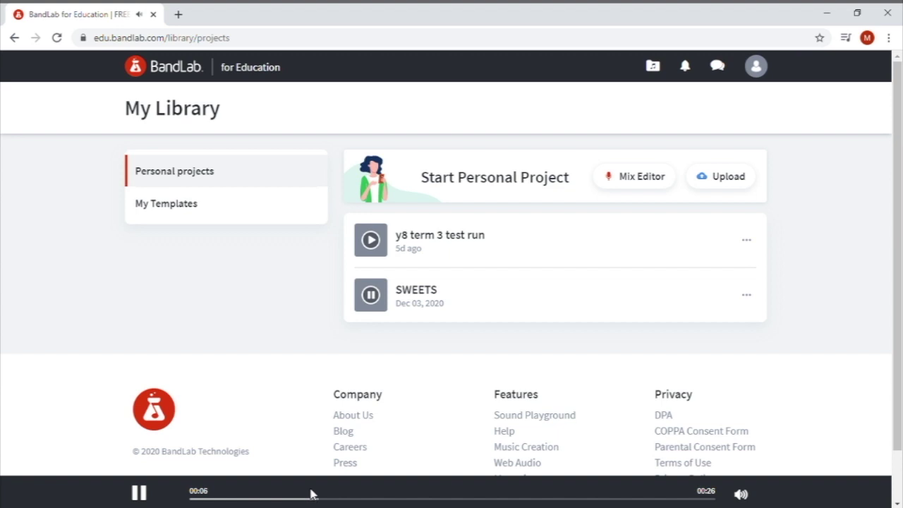
{"action": "left_click", "coordinate": [141, 494]}
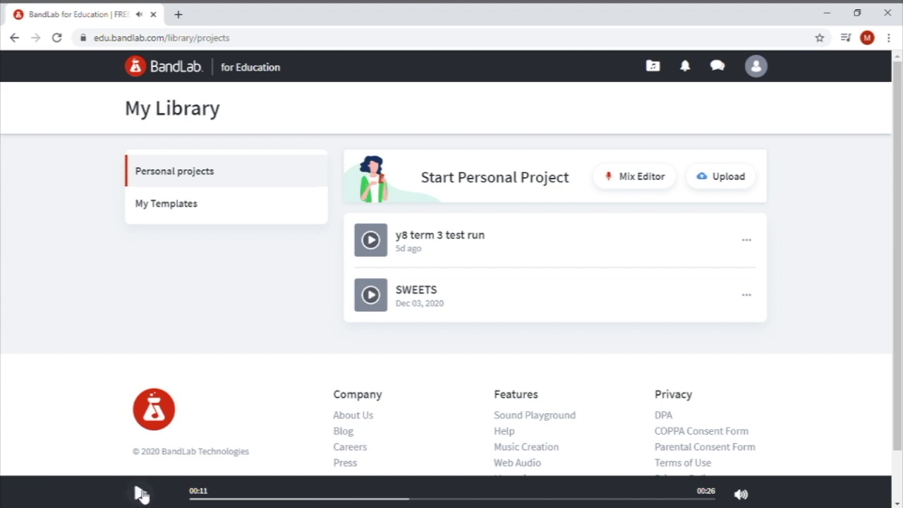
Open and close the SWEETS options menu, then start a new Mix Editor project
{"action": "left_click", "coordinate": [747, 296]}
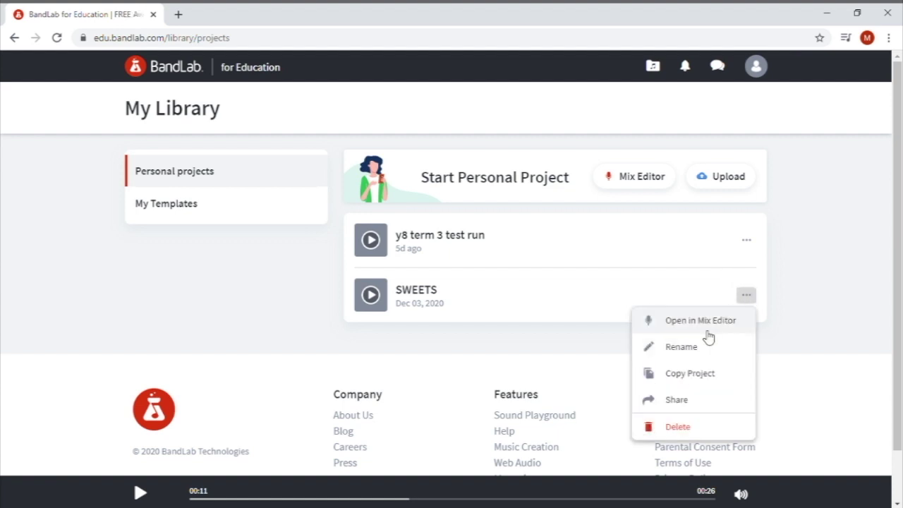
{"action": "left_click", "coordinate": [806, 277]}
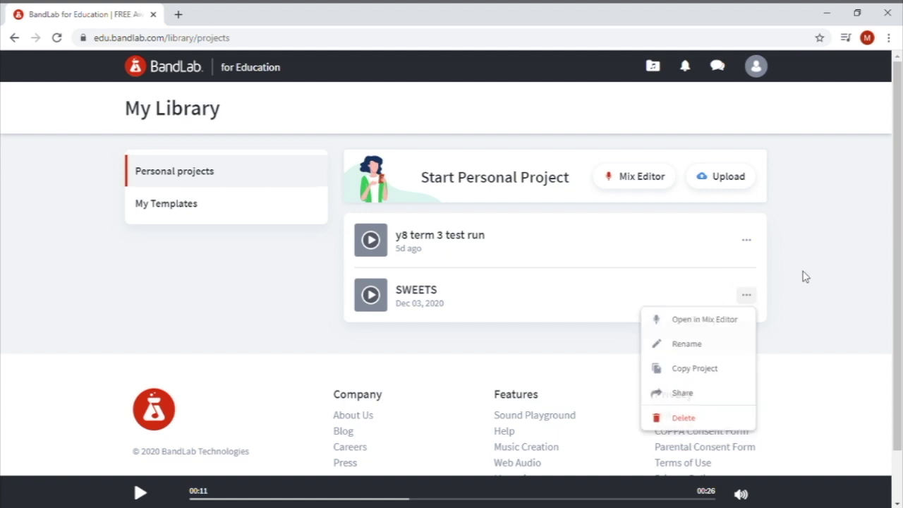
{"action": "left_click", "coordinate": [644, 180]}
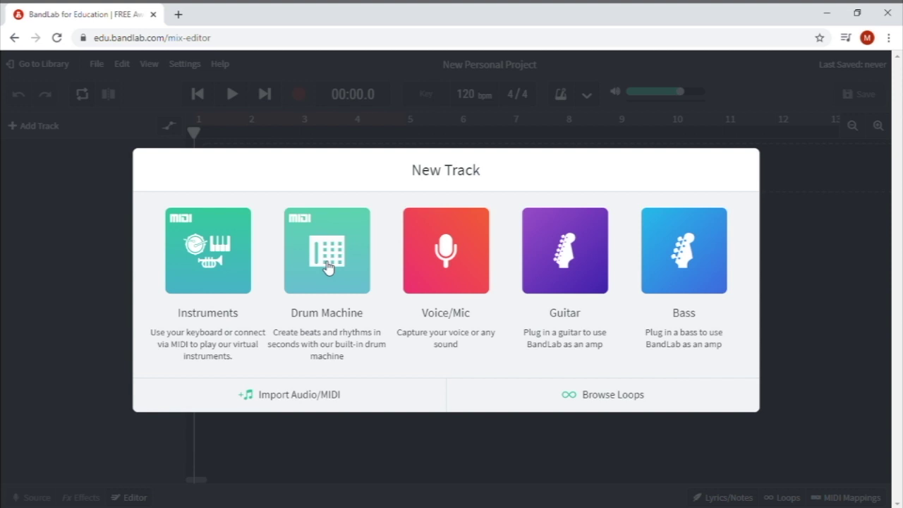
Add a Drum Machine track (808 Kit) with pattern A and B clips
{"action": "left_click", "coordinate": [327, 266]}
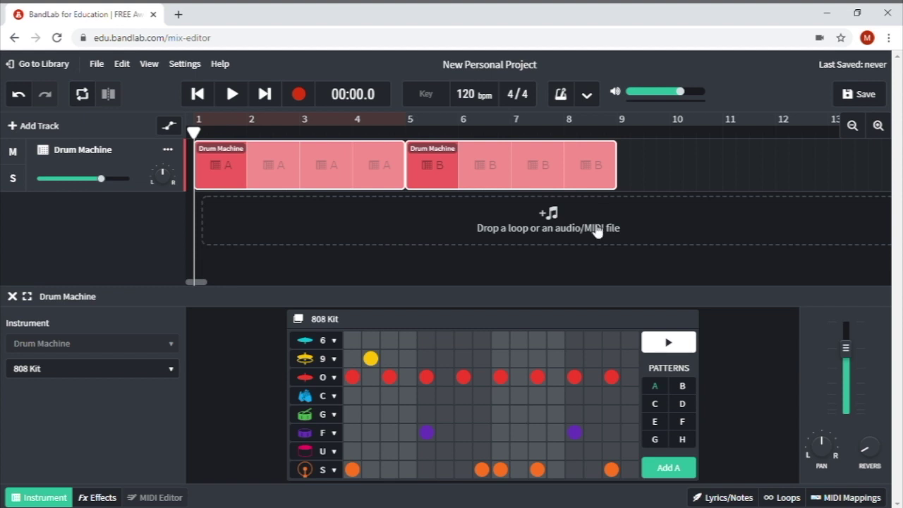
{"action": "left_click", "coordinate": [690, 387]}
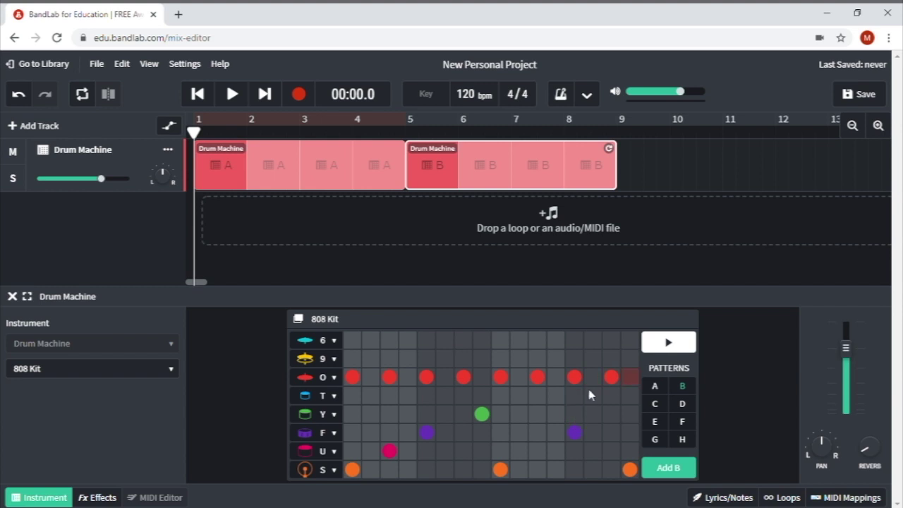
{"action": "left_click", "coordinate": [653, 388]}
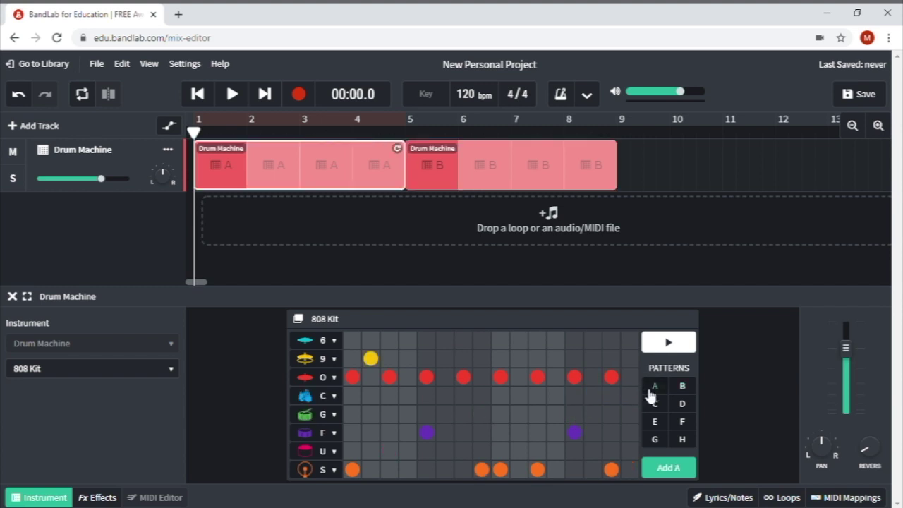
{"action": "left_click", "coordinate": [669, 344]}
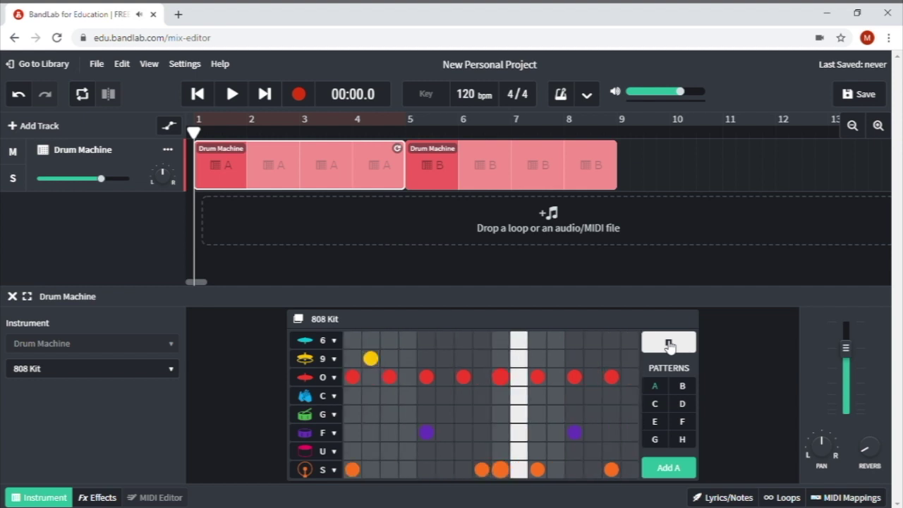
{"action": "left_click", "coordinate": [669, 344]}
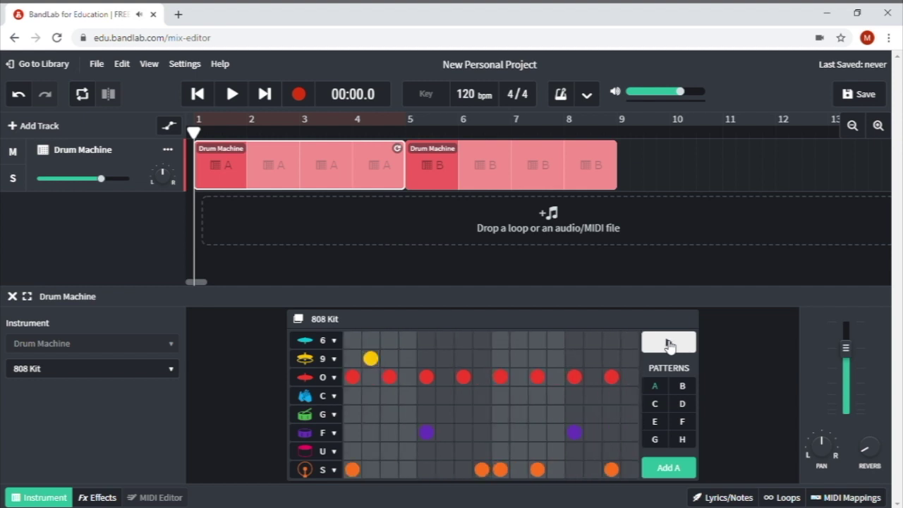
{"action": "left_click", "coordinate": [683, 388]}
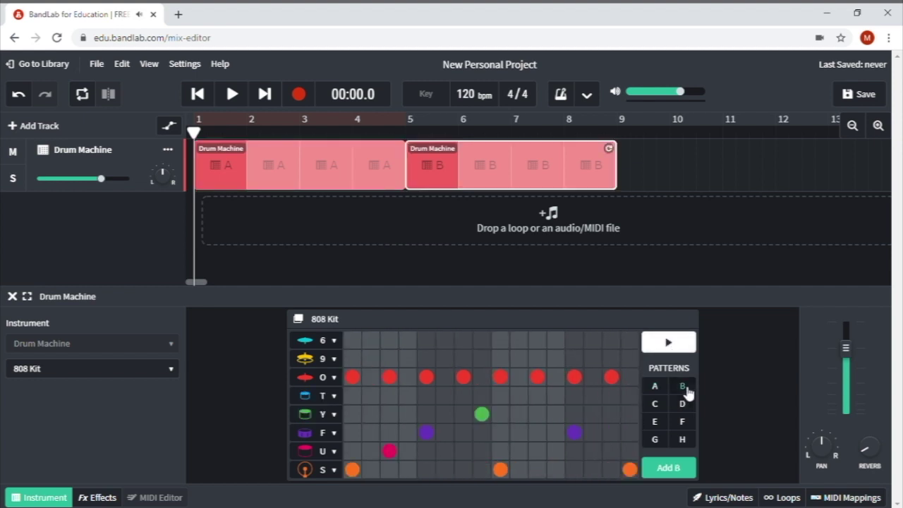
{"action": "left_click", "coordinate": [669, 344]}
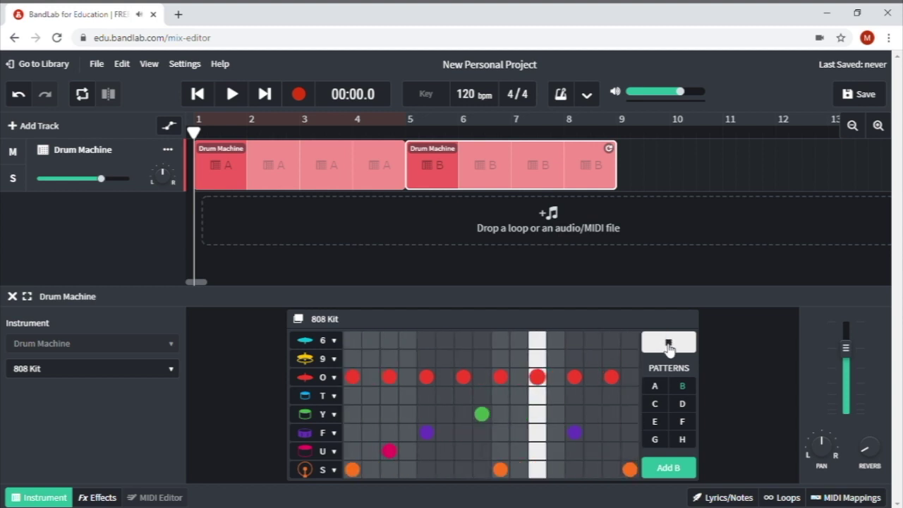
{"action": "left_click", "coordinate": [669, 344]}
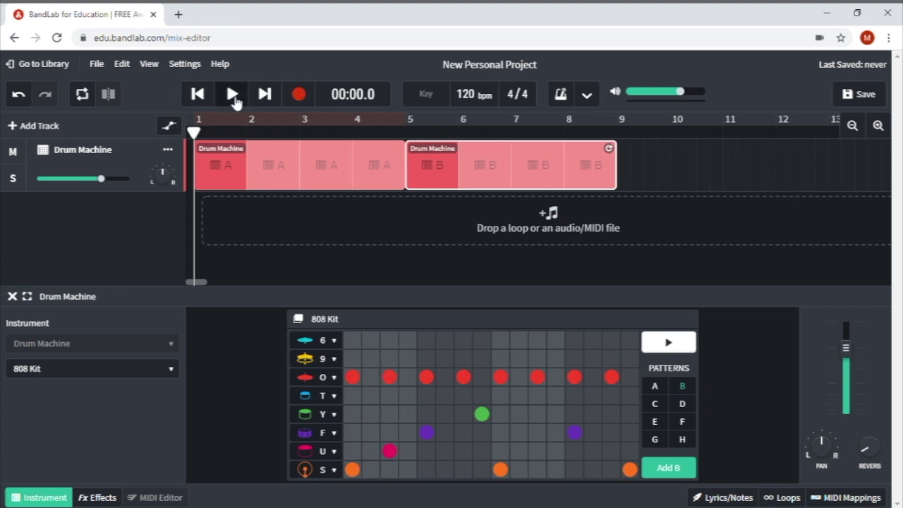
{"action": "left_click", "coordinate": [233, 95]}
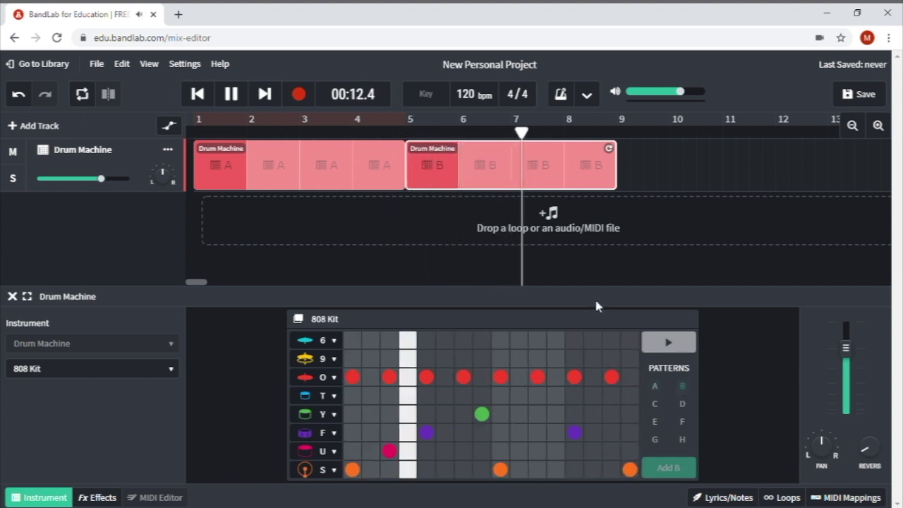
{"action": "left_click", "coordinate": [231, 95]}
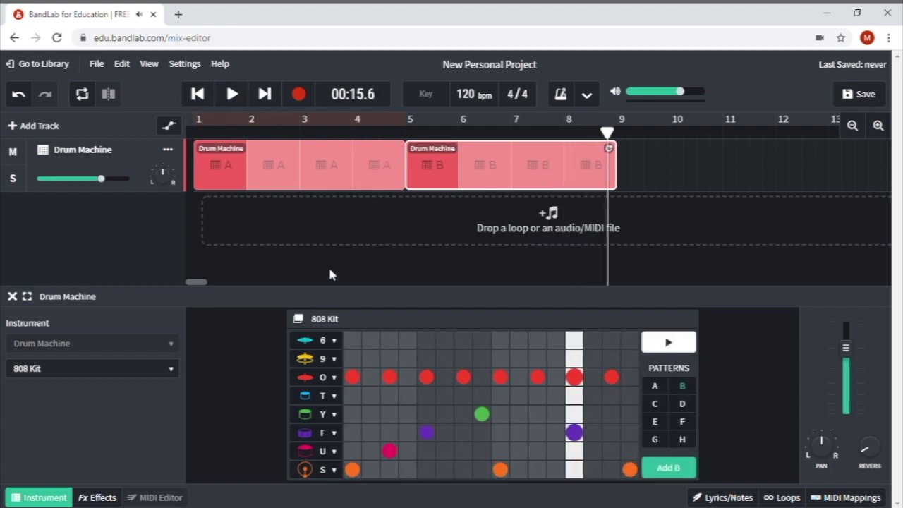
{"action": "left_click", "coordinate": [233, 168]}
{"action": "left_click", "coordinate": [432, 164]}
{"action": "key", "text": "Delete"}
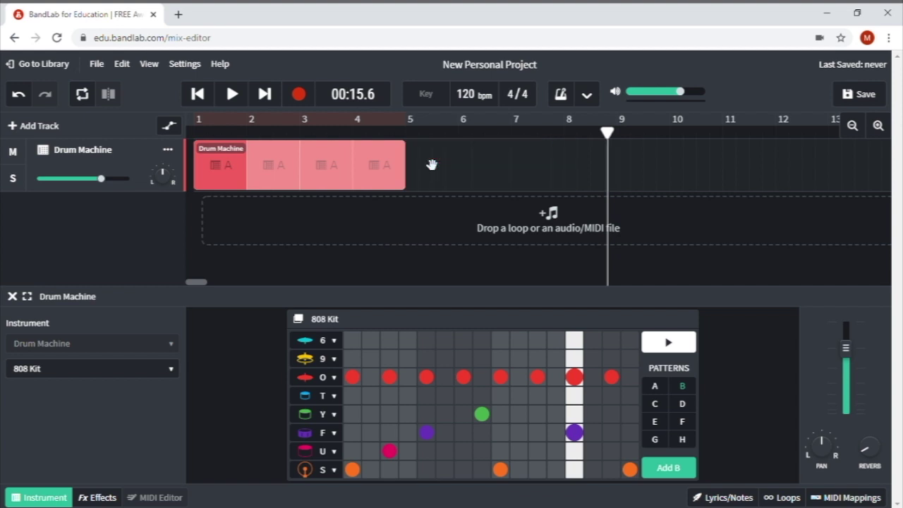
{"action": "left_click", "coordinate": [236, 178]}
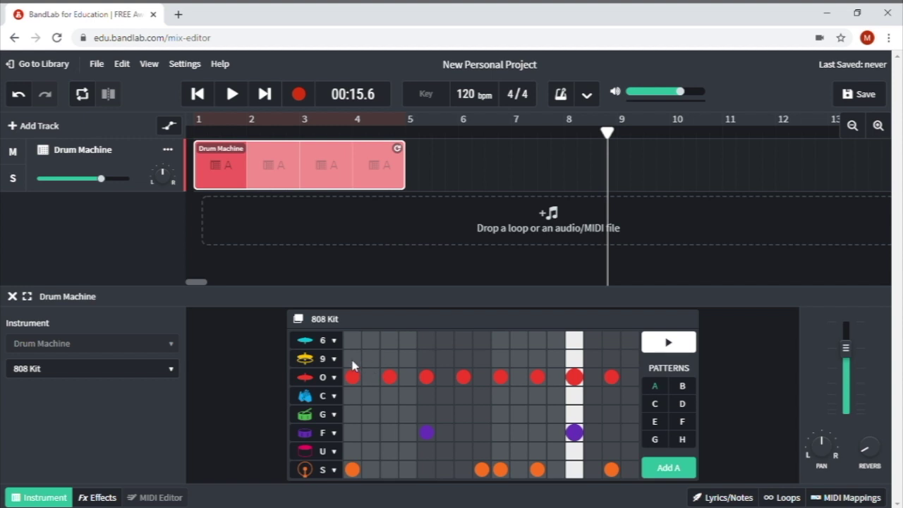
{"action": "left_click", "coordinate": [352, 359]}
{"action": "left_click", "coordinate": [669, 344]}
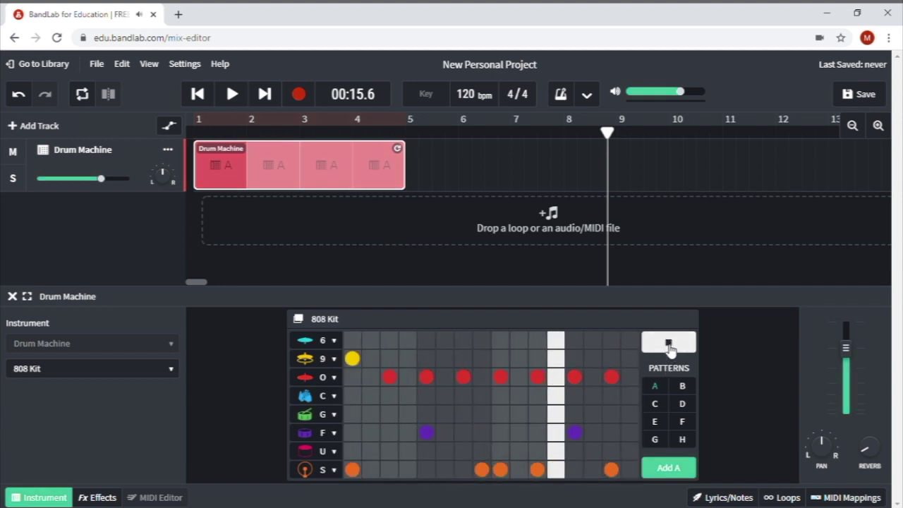
{"action": "left_click", "coordinate": [669, 345]}
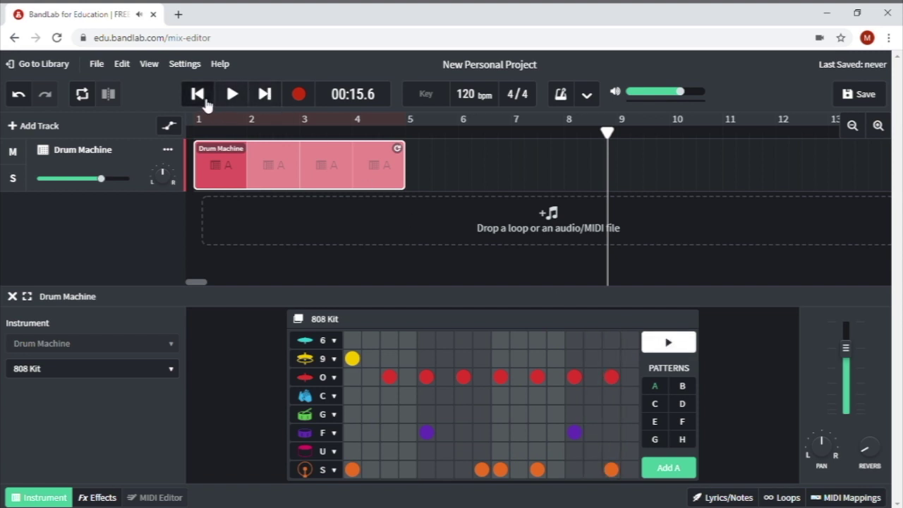
{"action": "left_click", "coordinate": [200, 97]}
{"action": "left_click", "coordinate": [232, 97]}
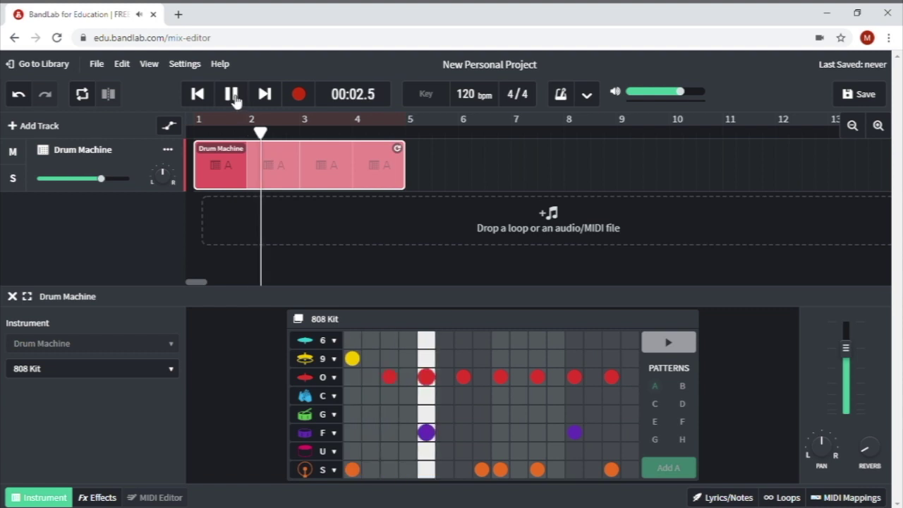
{"action": "left_click", "coordinate": [232, 95]}
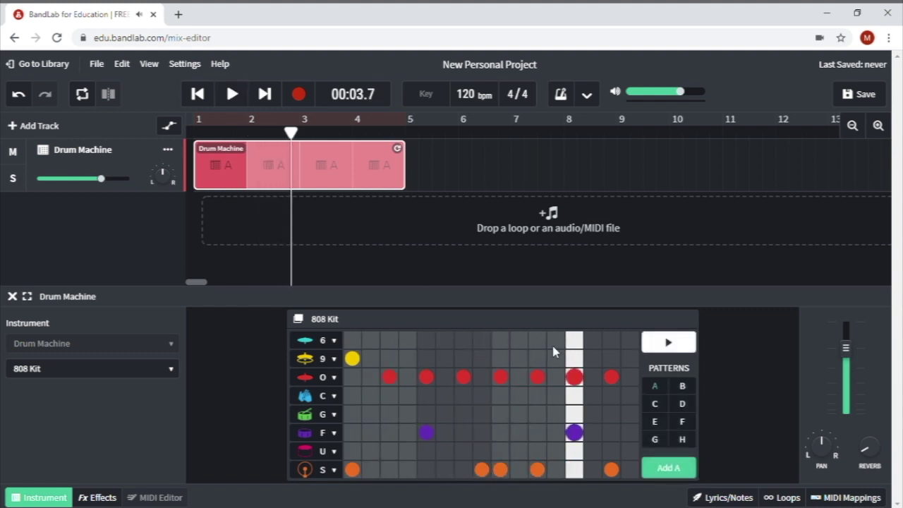
{"action": "left_click", "coordinate": [654, 408]}
{"action": "left_click", "coordinate": [681, 409]}
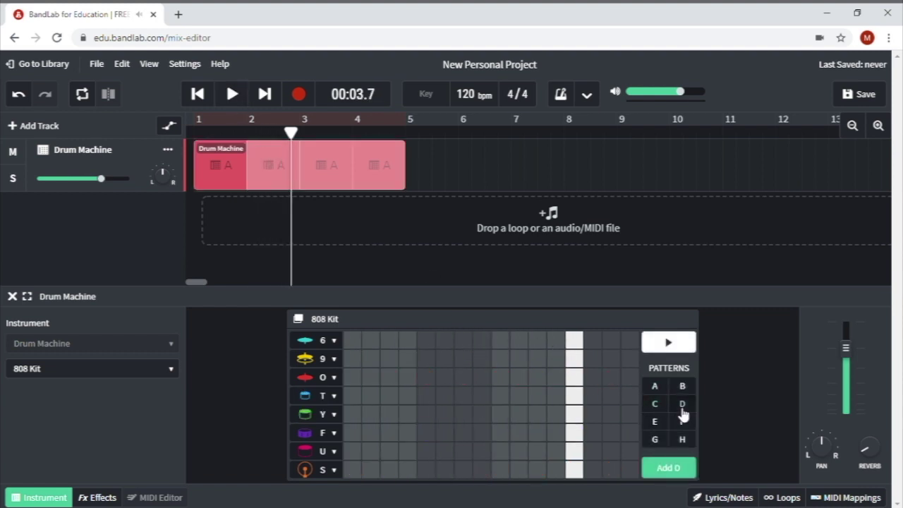
{"action": "left_click", "coordinate": [654, 403]}
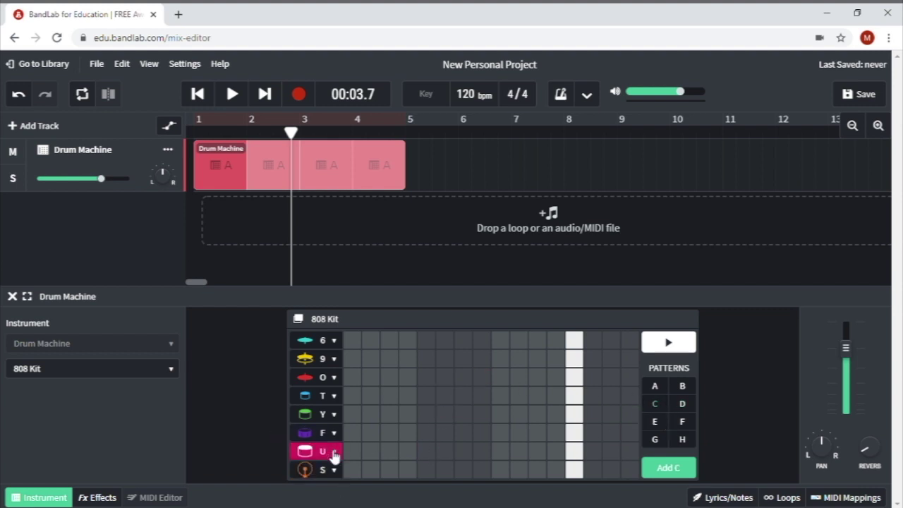
{"action": "left_click", "coordinate": [350, 469]}
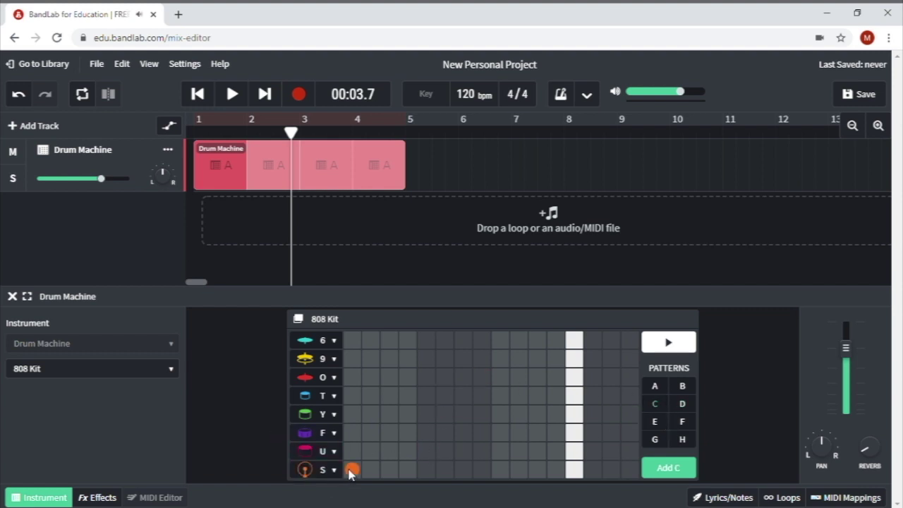
{"action": "left_click", "coordinate": [351, 470]}
{"action": "left_click", "coordinate": [350, 470]}
{"action": "left_click", "coordinate": [351, 470]}
{"action": "left_click", "coordinate": [214, 170]}
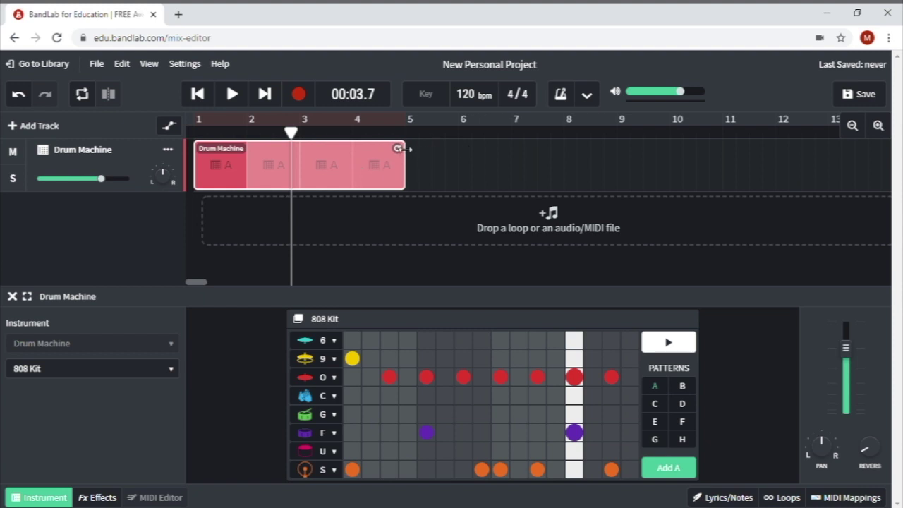
Loop the pattern A clip out to bar 16 and return the playhead to the start
{"action": "left_click_drag", "start_coordinate": [399, 149], "coordinate": [569, 155]}
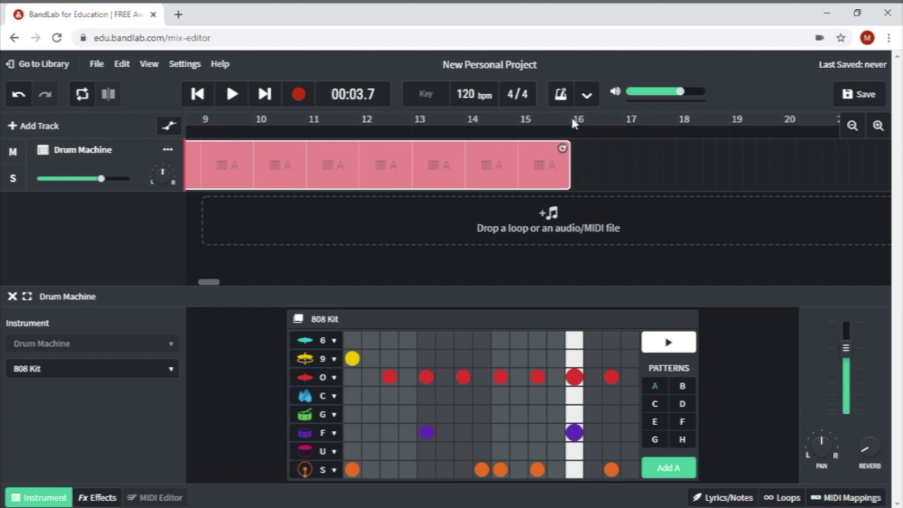
{"action": "left_click", "coordinate": [198, 95]}
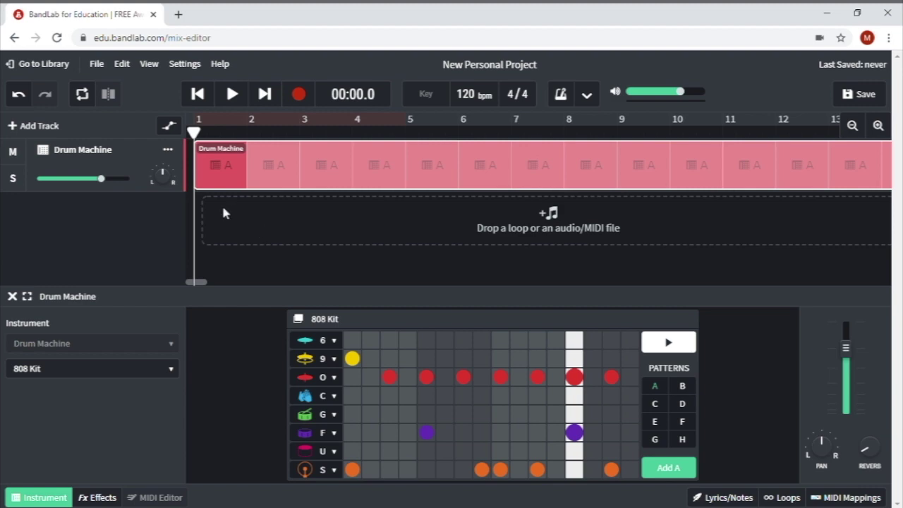
Add a second Drum Machine track, delete both its clips, and switch to empty pattern C
{"action": "left_click", "coordinate": [17, 125]}
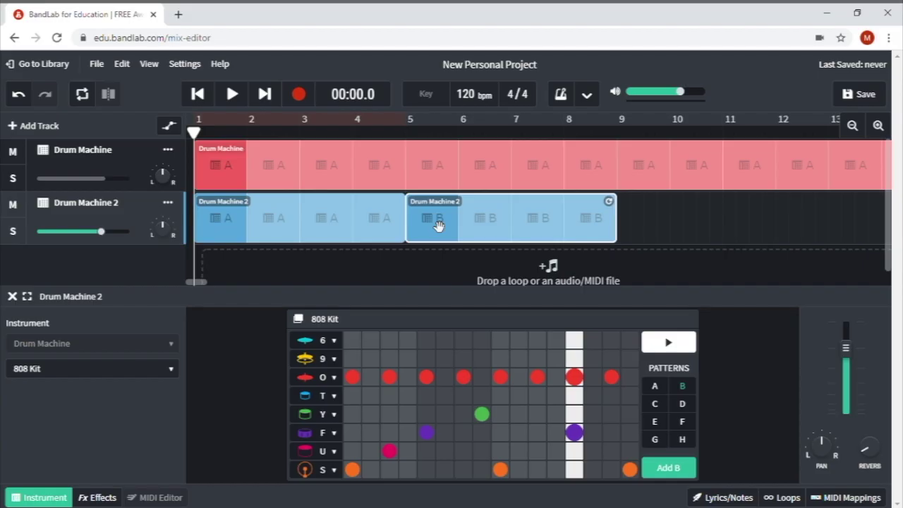
{"action": "key", "text": "Delete"}
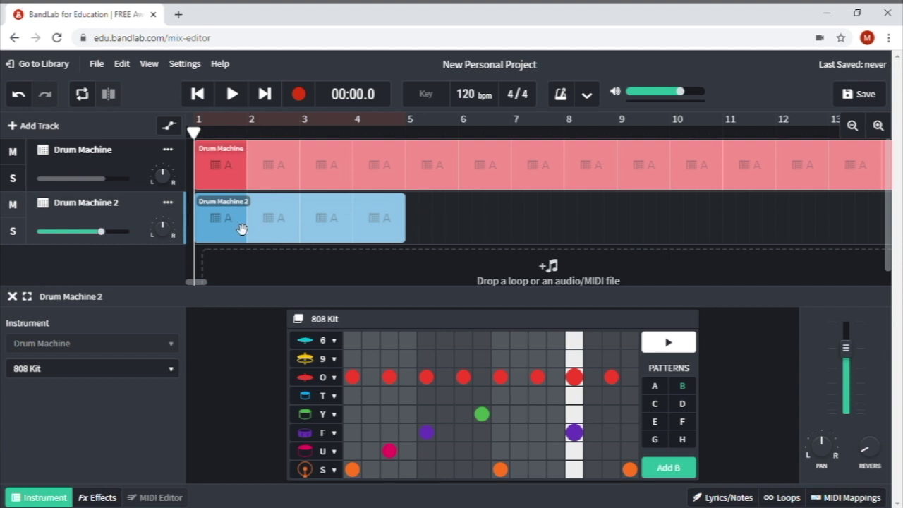
{"action": "left_click", "coordinate": [239, 228]}
{"action": "key", "text": "Delete"}
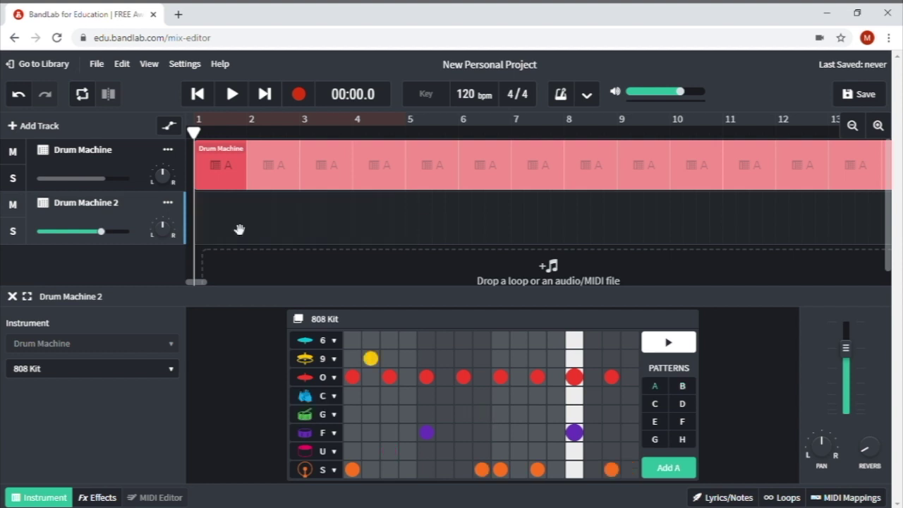
{"action": "left_click", "coordinate": [655, 404]}
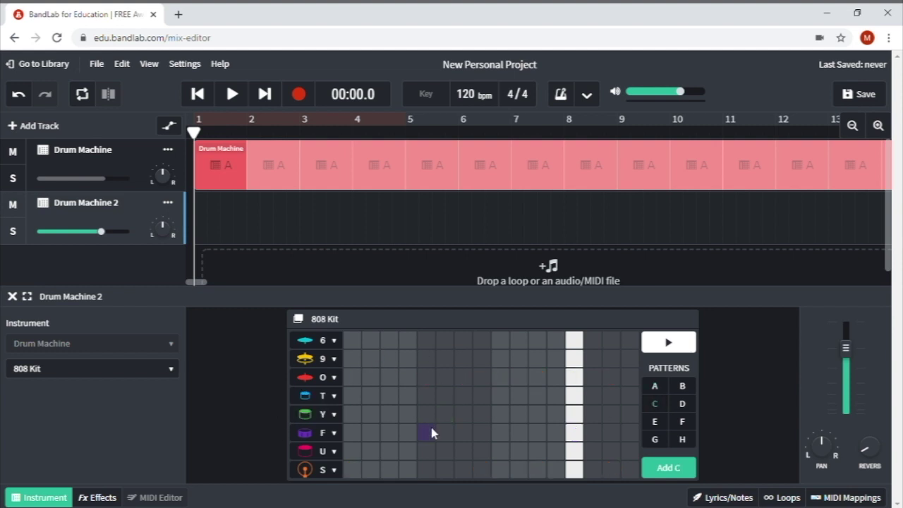
Set the T row to Clap with hits on steps 5 and 13, then preview pattern C
{"action": "key", "text": "o"}
{"action": "key", "text": "6"}
{"action": "key", "text": "t"}
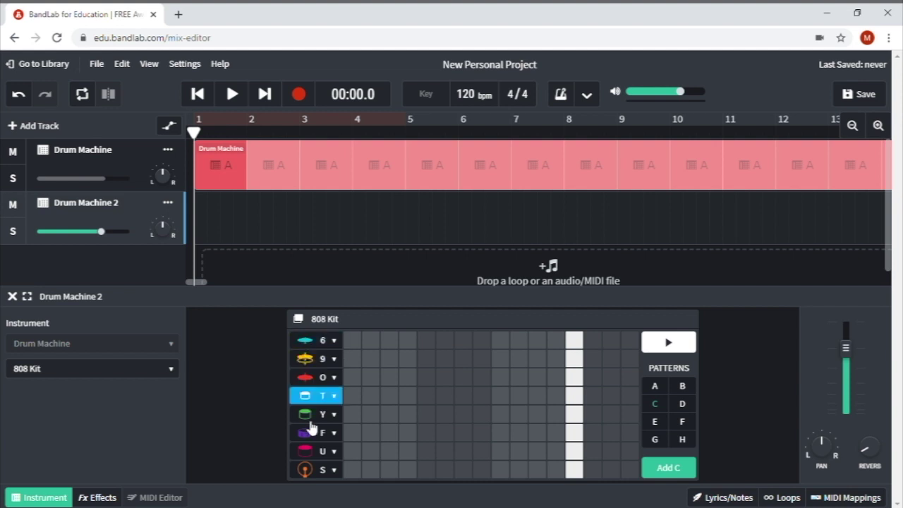
{"action": "key", "text": "u"}
{"action": "key", "text": "6"}
{"action": "key", "text": "o"}
{"action": "left_click", "coordinate": [339, 399]}
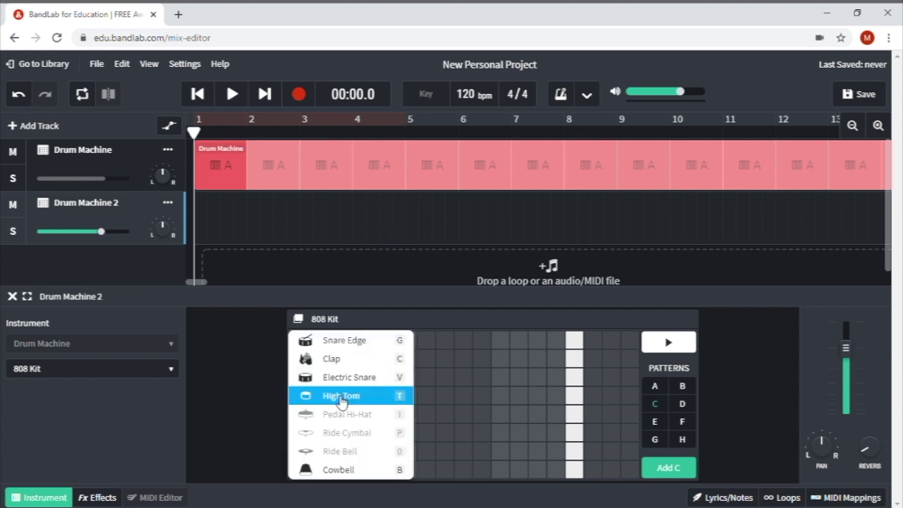
{"action": "left_click", "coordinate": [344, 359]}
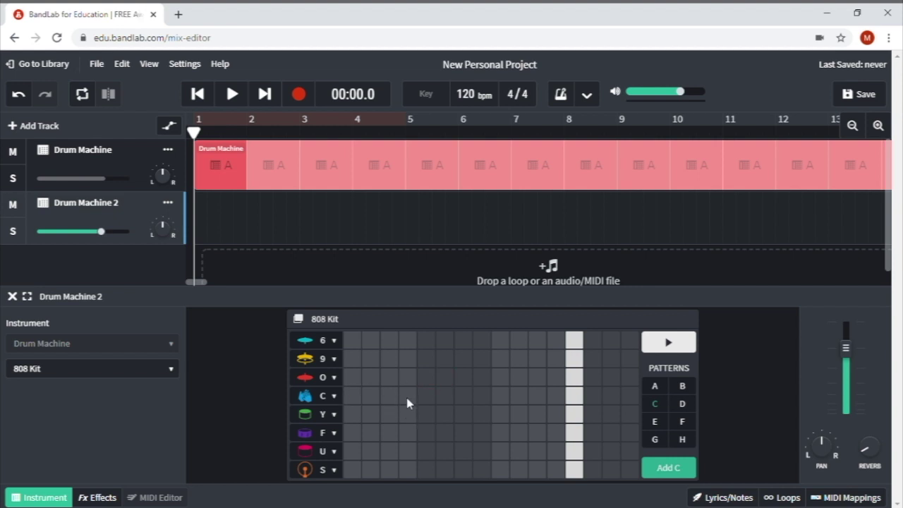
{"action": "left_click", "coordinate": [425, 396]}
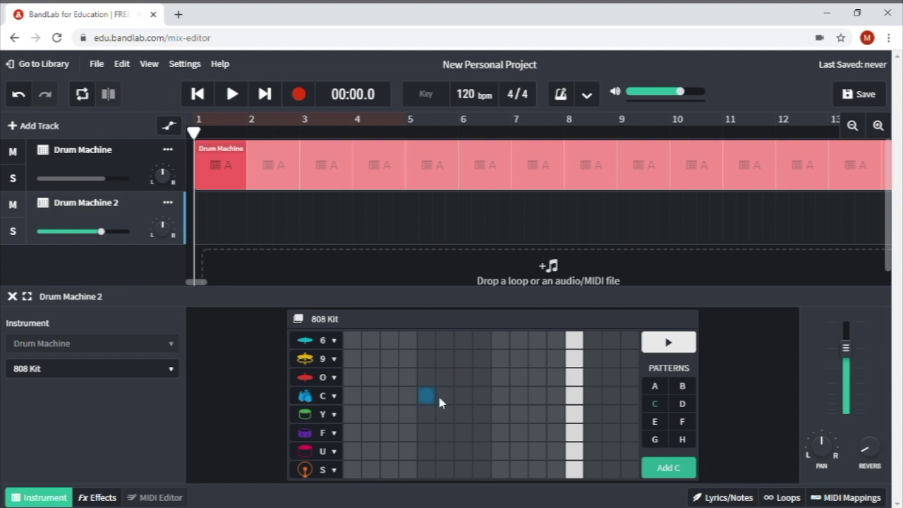
{"action": "left_click", "coordinate": [574, 396]}
{"action": "left_click", "coordinate": [668, 343]}
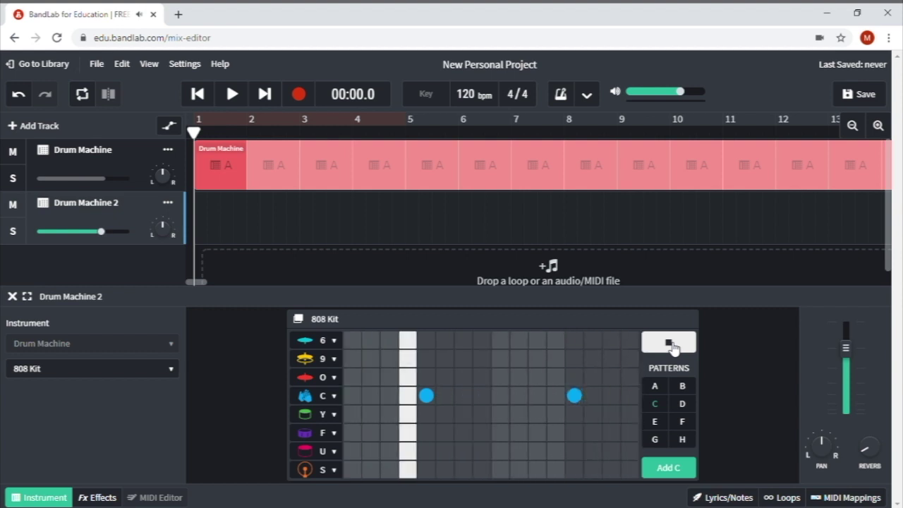
{"action": "left_click", "coordinate": [671, 344]}
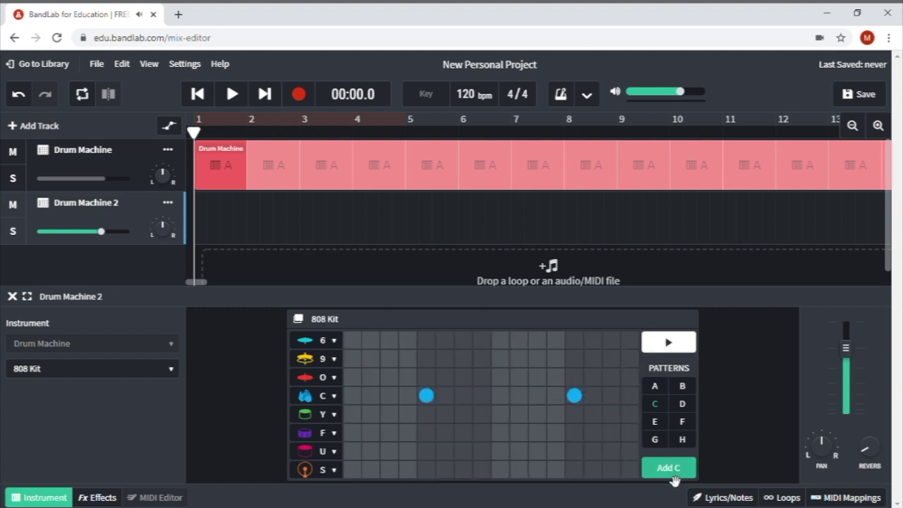
Place pattern C on Drum Machine 2, loop it, and move it to start at bar 3
{"action": "left_click", "coordinate": [675, 468]}
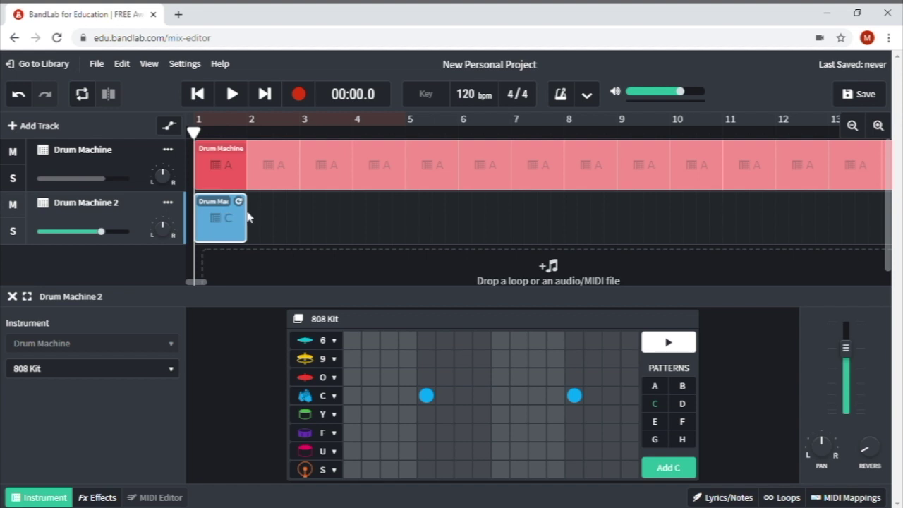
{"action": "left_click_drag", "start_coordinate": [248, 217], "coordinate": [566, 219]}
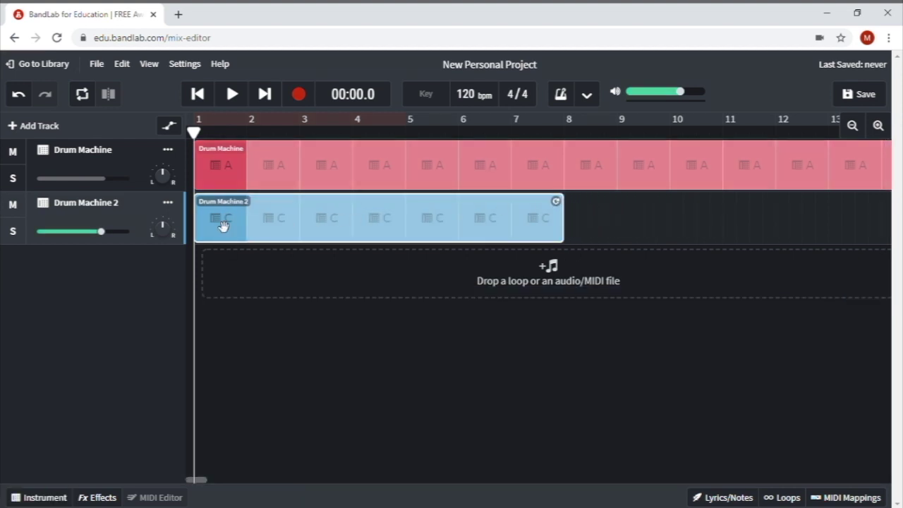
{"action": "left_click_drag", "start_coordinate": [223, 226], "coordinate": [277, 219]}
{"action": "left_click_drag", "start_coordinate": [618, 219], "coordinate": [789, 220]}
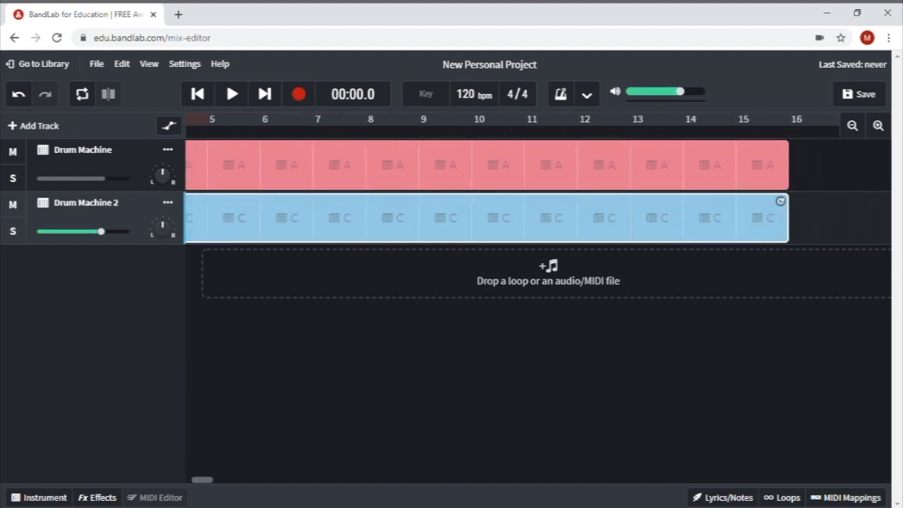
{"action": "left_click_drag", "start_coordinate": [202, 479], "coordinate": [163, 475]}
{"action": "left_click_drag", "start_coordinate": [264, 220], "coordinate": [319, 221]}
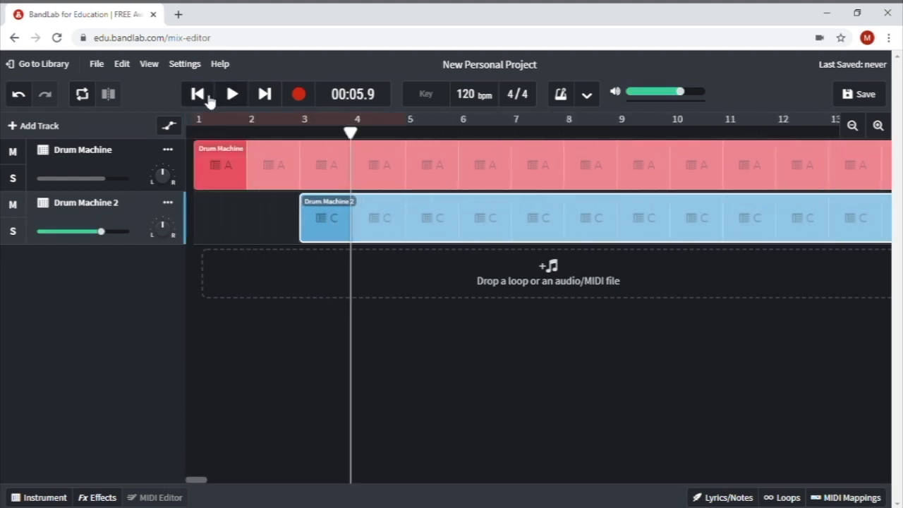
{"action": "left_click", "coordinate": [199, 96]}
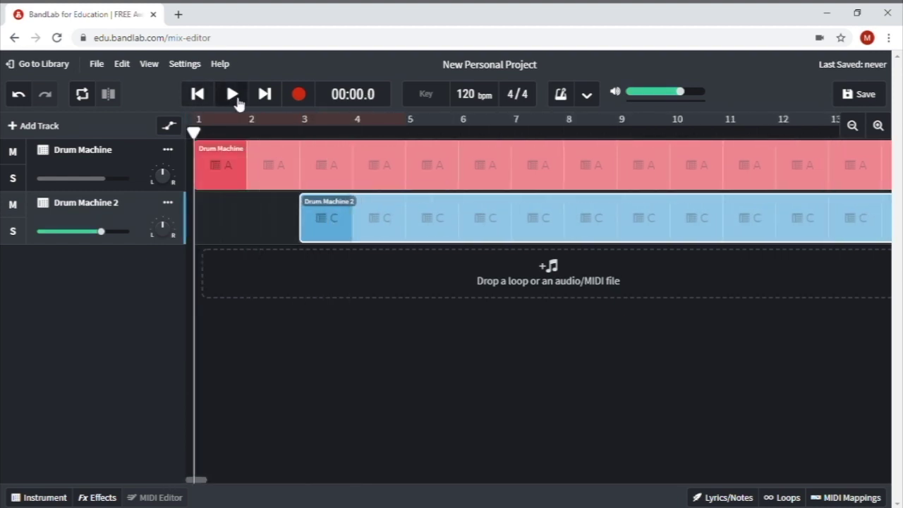
Lower Drum Machine 2's volume after hearing both drums, replay the mix, then open the loop browser
{"action": "left_click", "coordinate": [232, 94]}
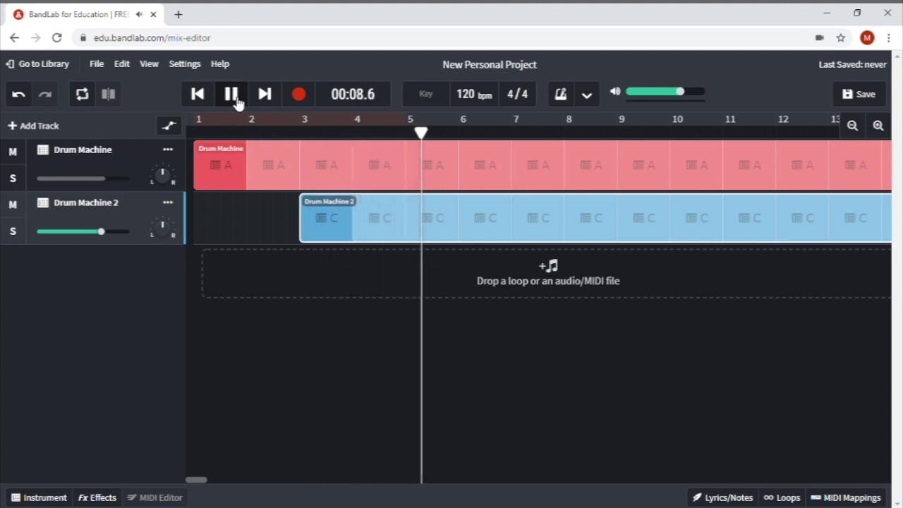
{"action": "left_click", "coordinate": [235, 97]}
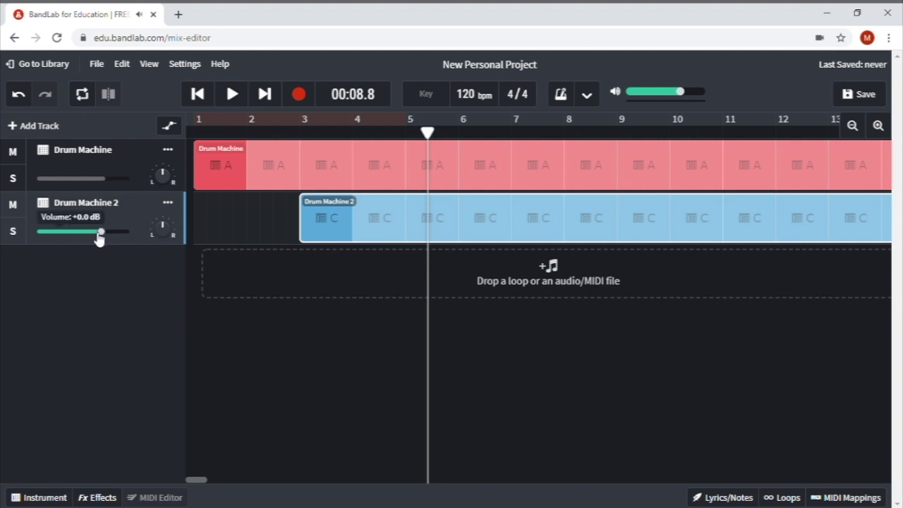
{"action": "left_click_drag", "start_coordinate": [104, 233], "coordinate": [74, 235]}
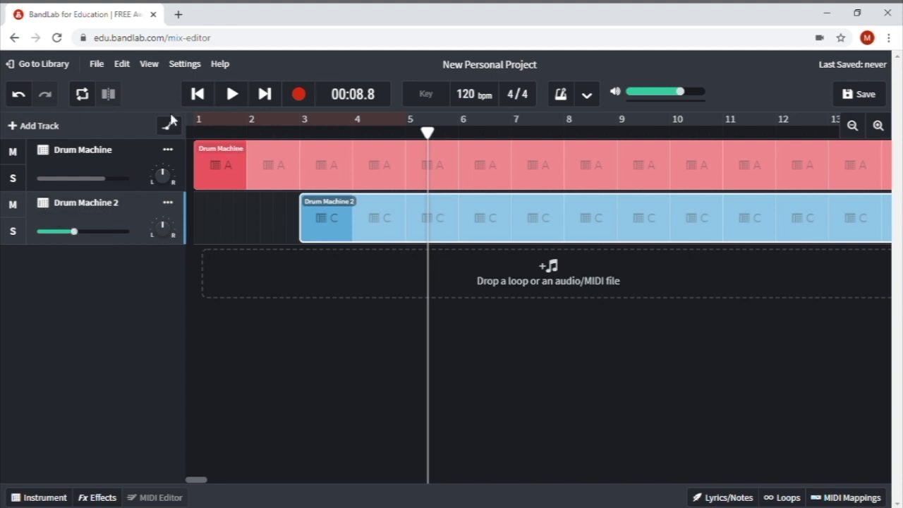
{"action": "left_click", "coordinate": [197, 95]}
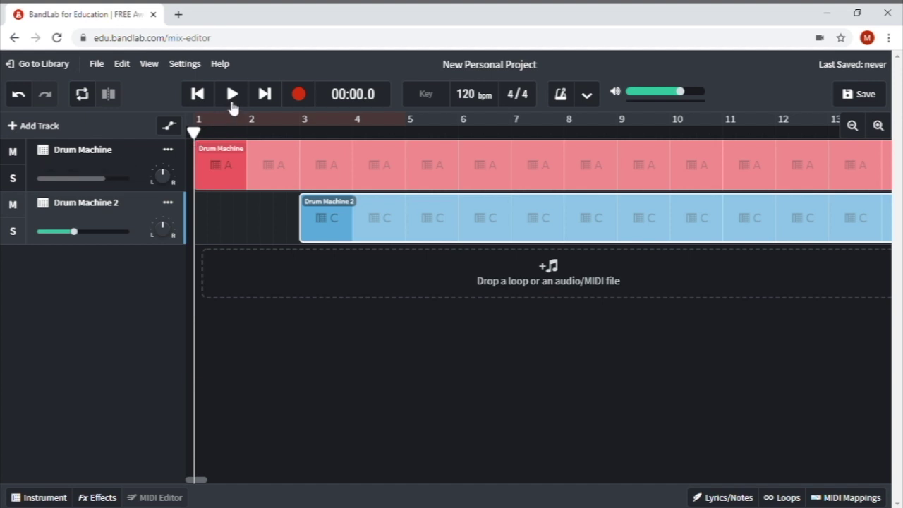
{"action": "left_click", "coordinate": [232, 95]}
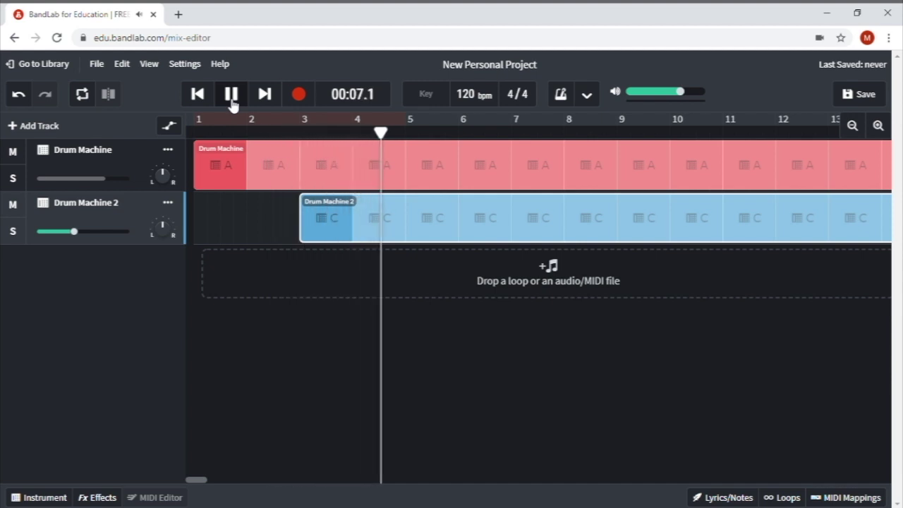
{"action": "left_click", "coordinate": [232, 103]}
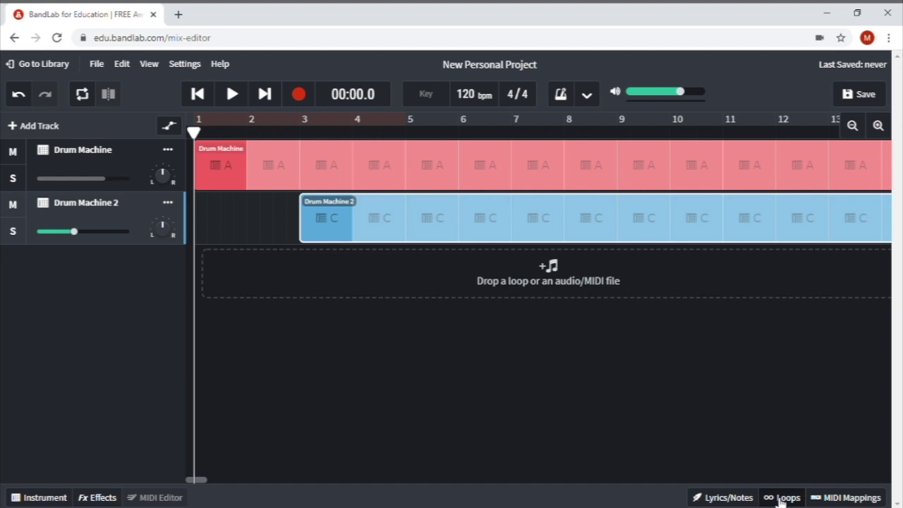
{"action": "left_click", "coordinate": [780, 497]}
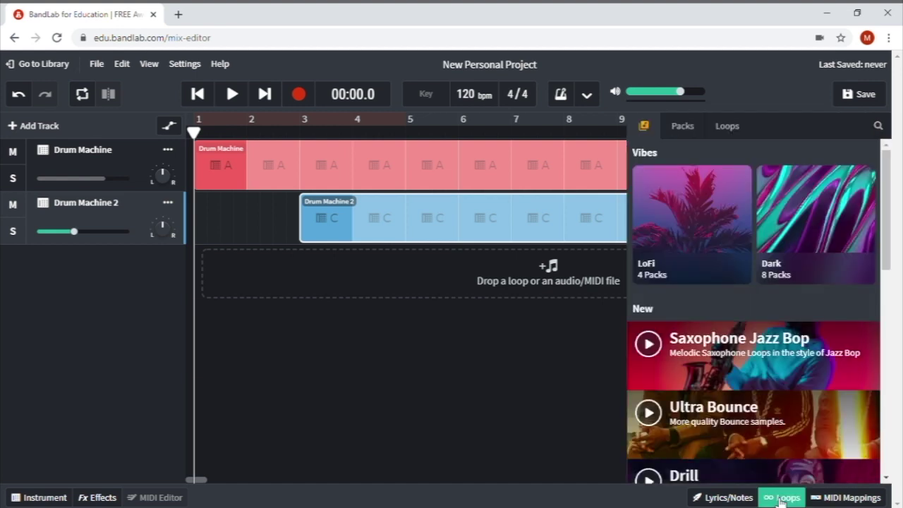
Search the loops for 'BASS', then return to packs and scroll down to the Popular packs
{"action": "scroll", "coordinate": [884, 203], "scroll_direction": "down", "scroll_amount": 1}
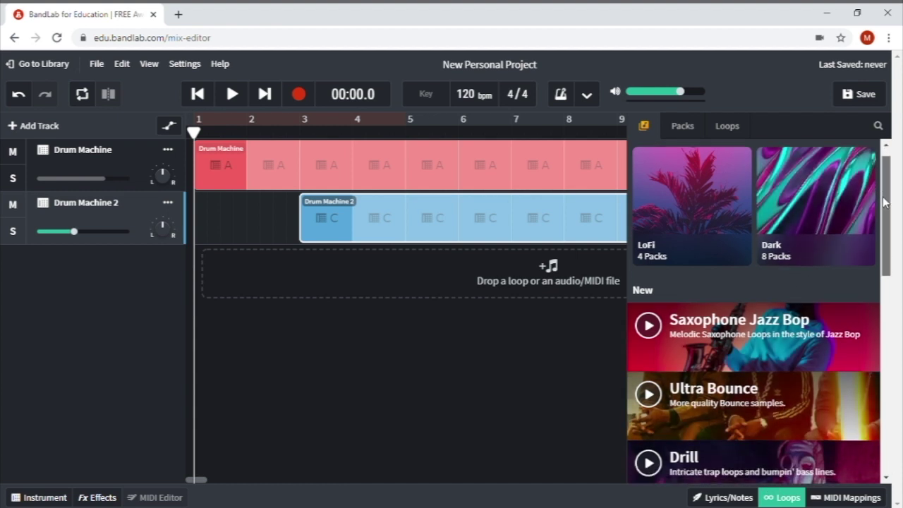
{"action": "mouse_move", "coordinate": [884, 202]}
{"action": "left_mouse_down"}
{"action": "mouse_move", "coordinate": [885, 388]}
{"action": "mouse_move", "coordinate": [884, 194]}
{"action": "left_mouse_up"}
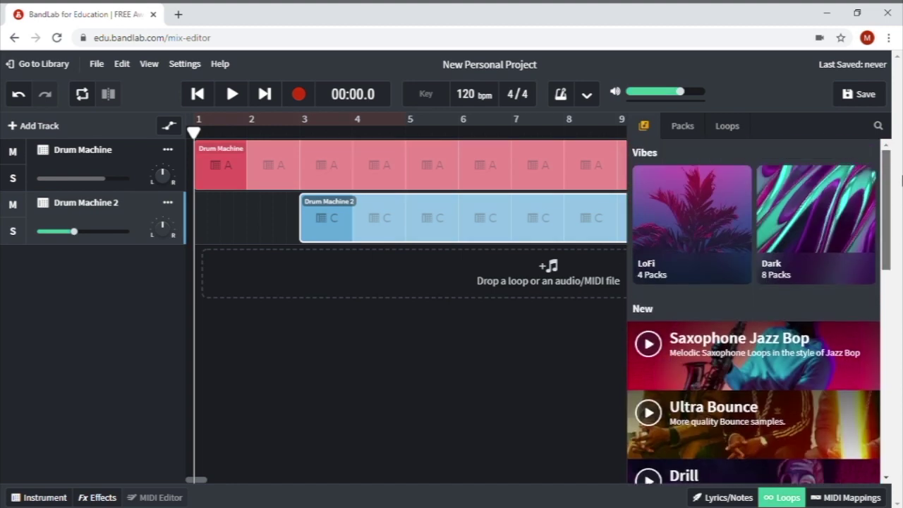
{"action": "left_click", "coordinate": [682, 126]}
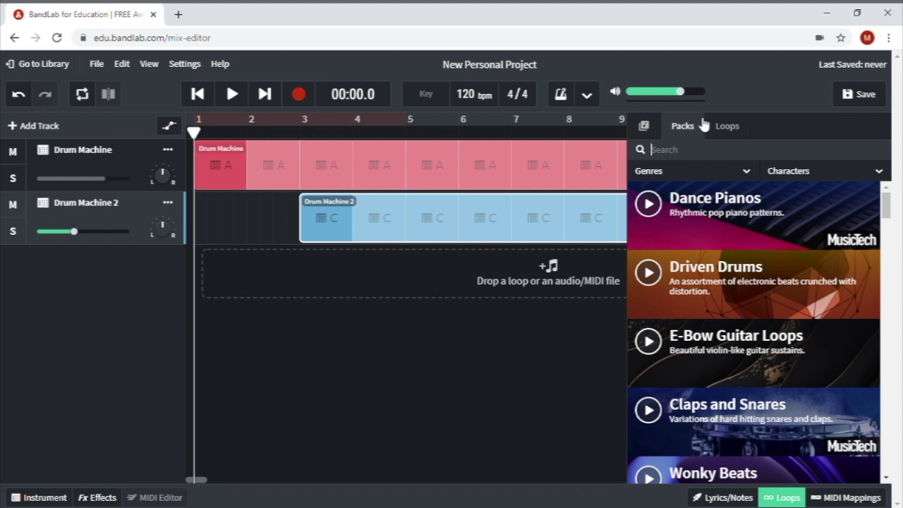
{"action": "left_click", "coordinate": [737, 131]}
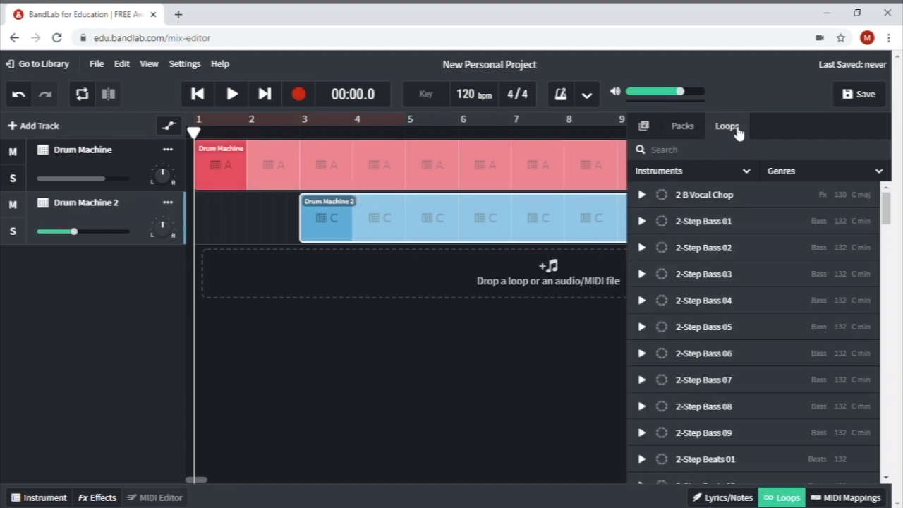
{"action": "left_click", "coordinate": [675, 155]}
{"action": "type", "text": "BASS"}
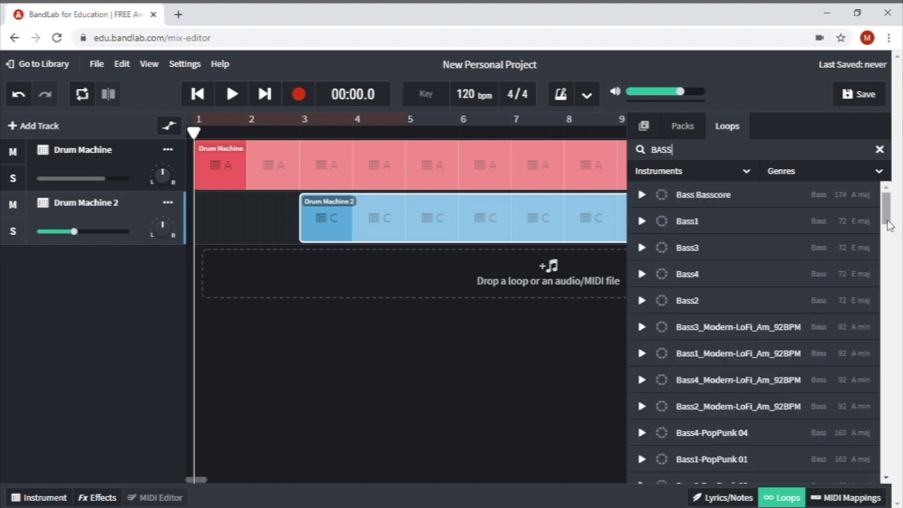
{"action": "left_click", "coordinate": [644, 126]}
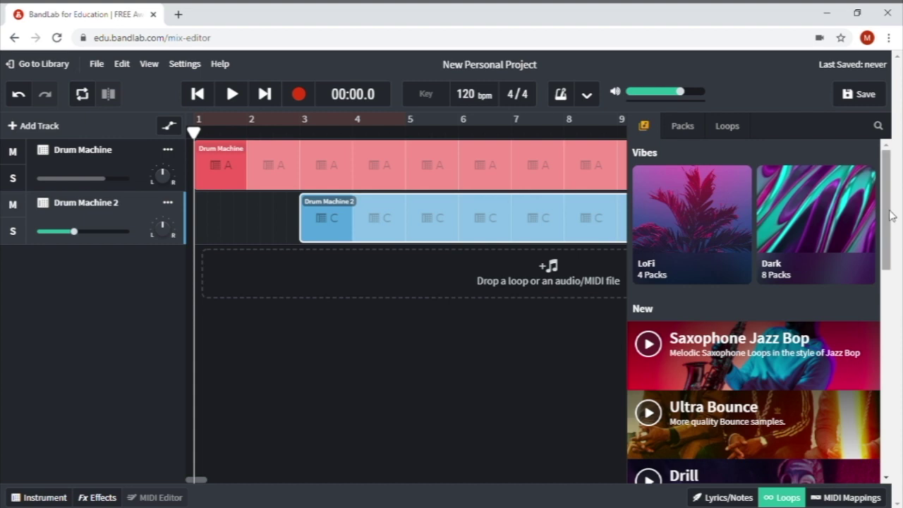
{"action": "left_click_drag", "start_coordinate": [891, 216], "coordinate": [901, 438]}
Open Lo-Fi Hip Hop Vol. 2, preview Lofi Bass 20, then drag it toward the project
{"action": "left_click", "coordinate": [758, 303]}
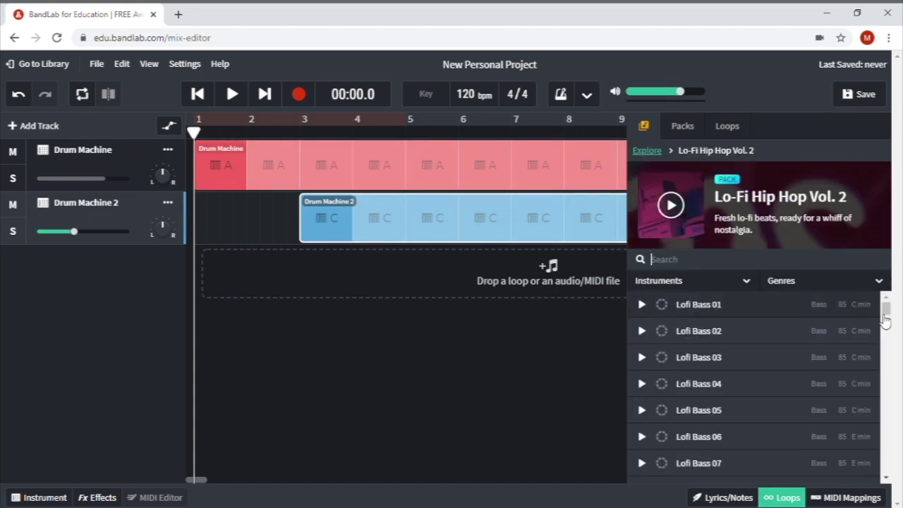
{"action": "left_click_drag", "start_coordinate": [885, 312], "coordinate": [887, 332]}
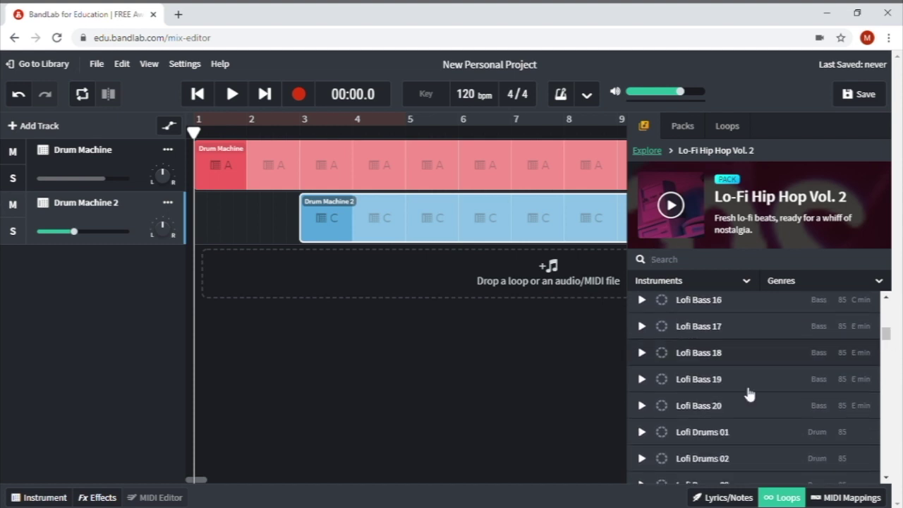
{"action": "left_click", "coordinate": [709, 407]}
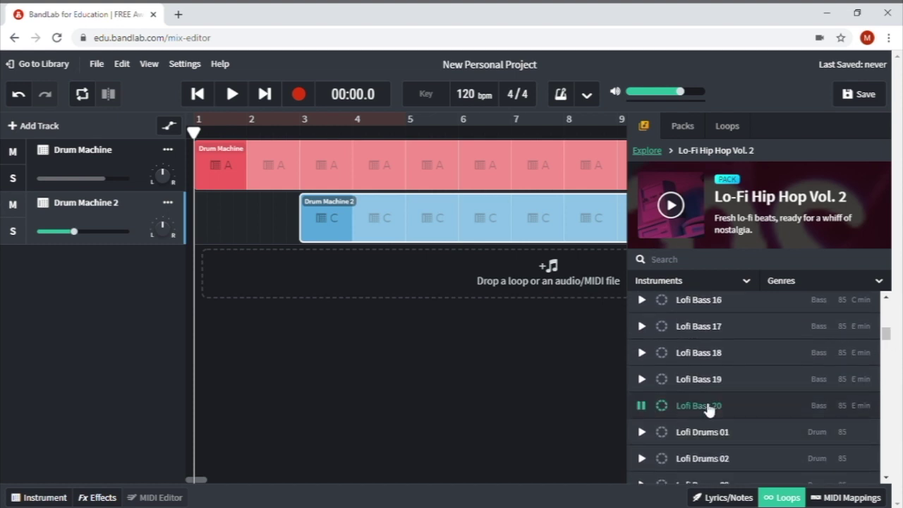
{"action": "left_click", "coordinate": [642, 407]}
{"action": "left_click_drag", "start_coordinate": [702, 412], "coordinate": [323, 266]}
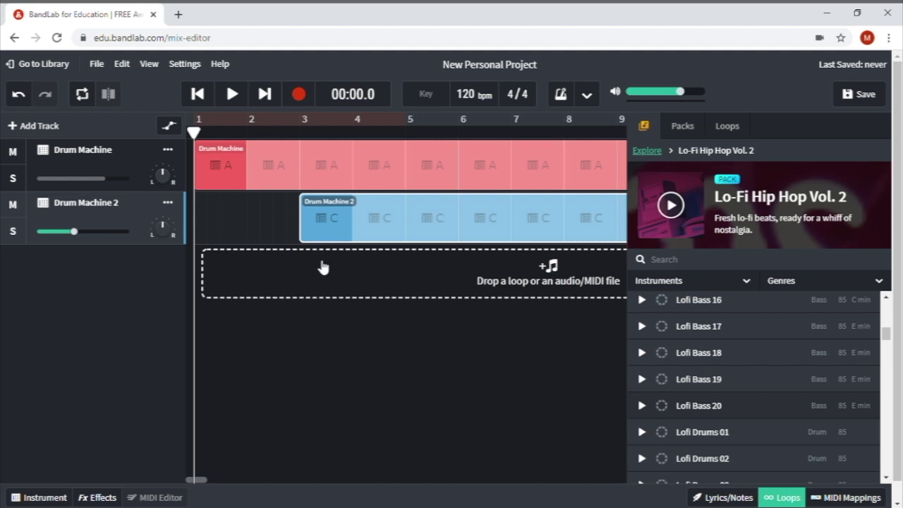
Drop Lofi Bass 20 as a new track, move its clip to bar 1, and play it with the drums
{"action": "left_click_drag", "start_coordinate": [322, 266], "coordinate": [322, 266]}
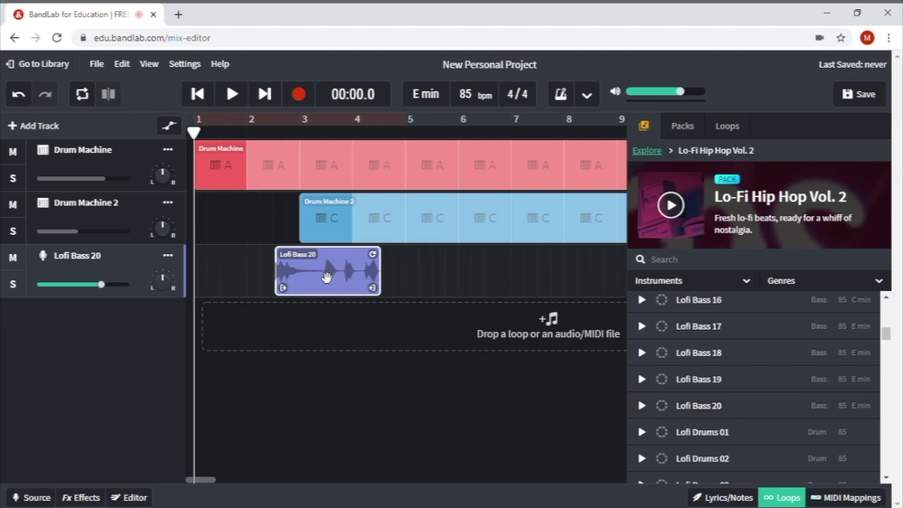
{"action": "left_click_drag", "start_coordinate": [323, 267], "coordinate": [219, 268]}
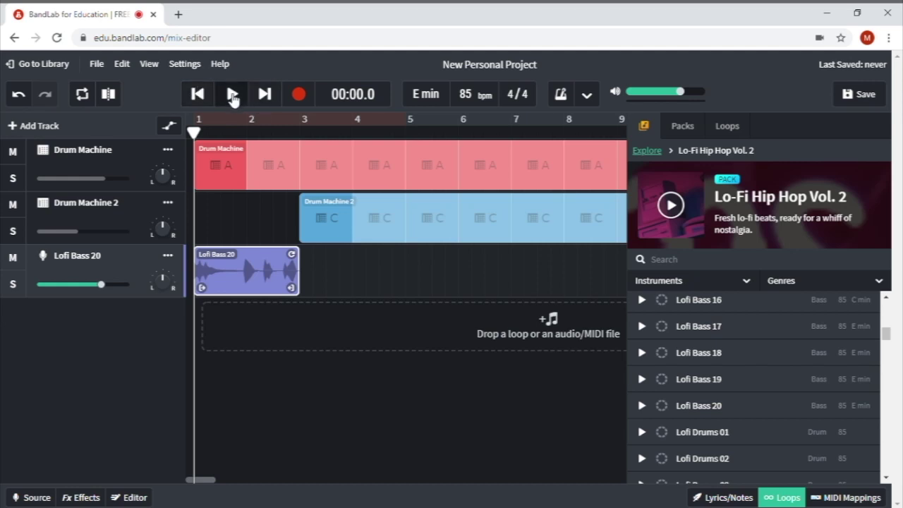
{"action": "left_click", "coordinate": [232, 96]}
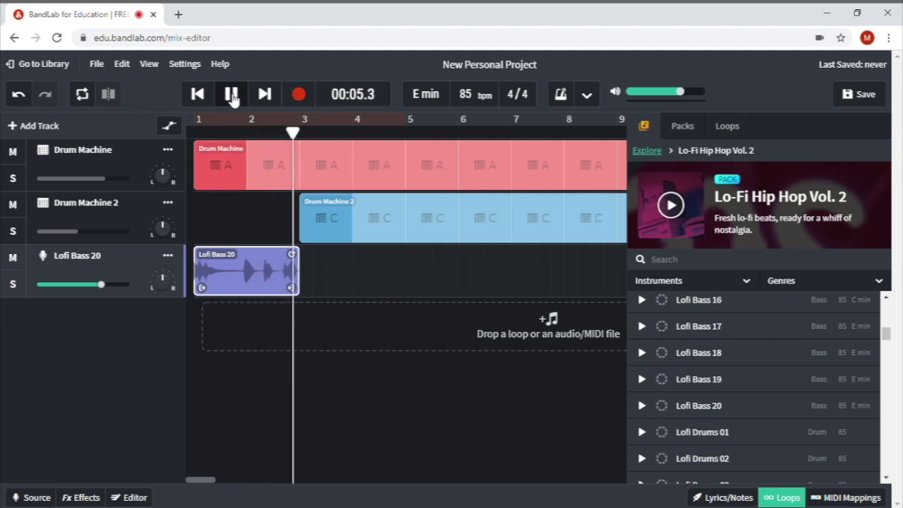
{"action": "left_click", "coordinate": [232, 96]}
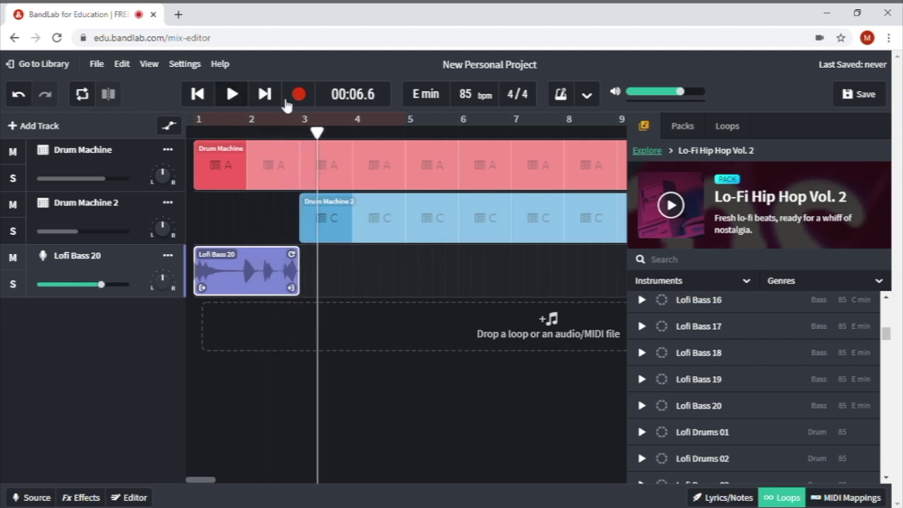
Undo the last change, return the tempo to 120 bpm, stretch Lofi Bass 20, and move it to bar 5
{"action": "key", "text": "ctrl+z"}
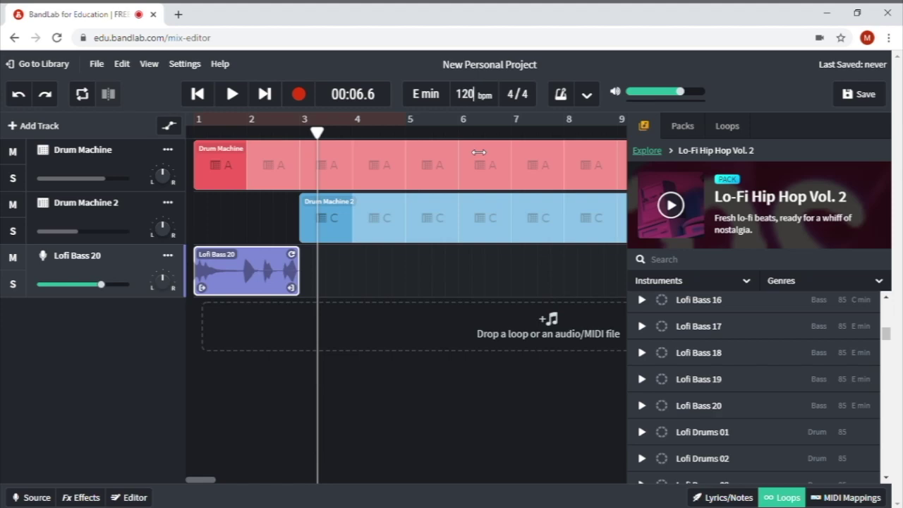
{"action": "left_click", "coordinate": [476, 151]}
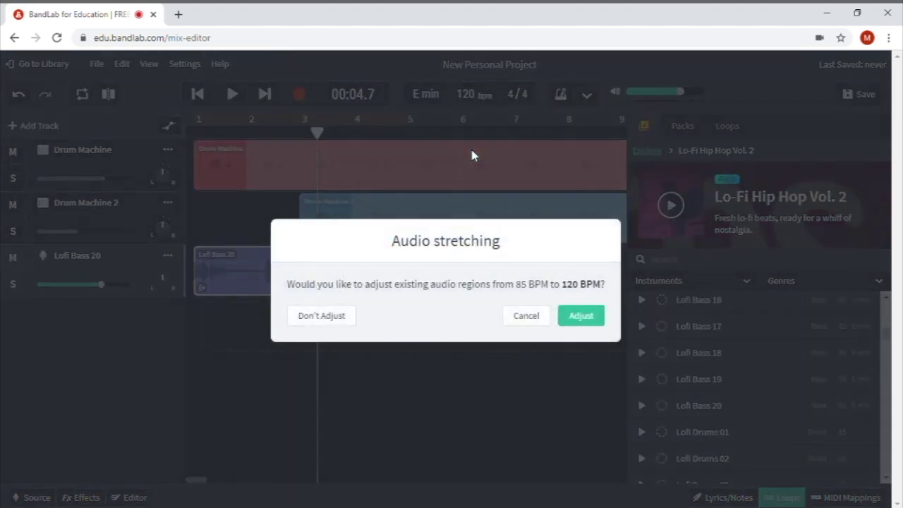
{"action": "left_click", "coordinate": [576, 315]}
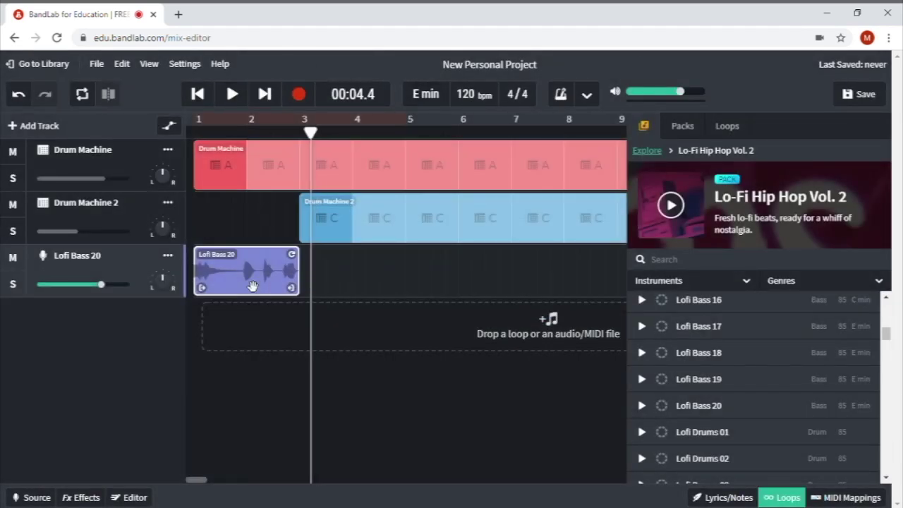
{"action": "left_click_drag", "start_coordinate": [251, 286], "coordinate": [462, 286]}
Loop the Lofi Bass 20 clip longer and trim Drum Machine 2 to end with the bass
{"action": "left_click_drag", "start_coordinate": [509, 260], "coordinate": [612, 262]}
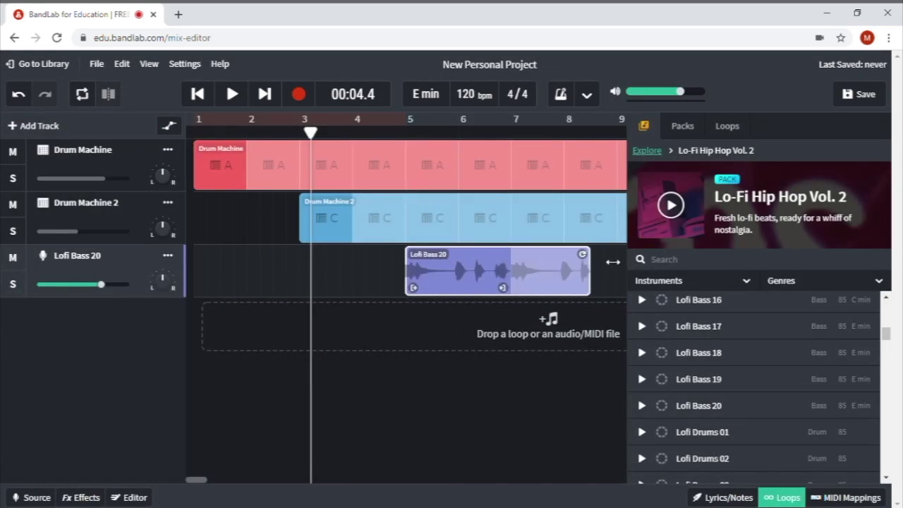
{"action": "left_click", "coordinate": [788, 497]}
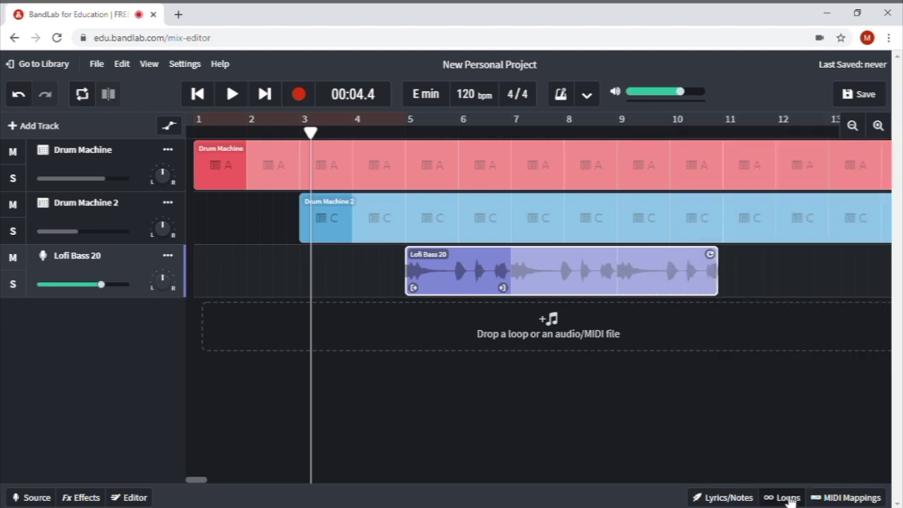
{"action": "left_click_drag", "start_coordinate": [719, 258], "coordinate": [701, 251]}
{"action": "left_click_drag", "start_coordinate": [757, 202], "coordinate": [705, 210]}
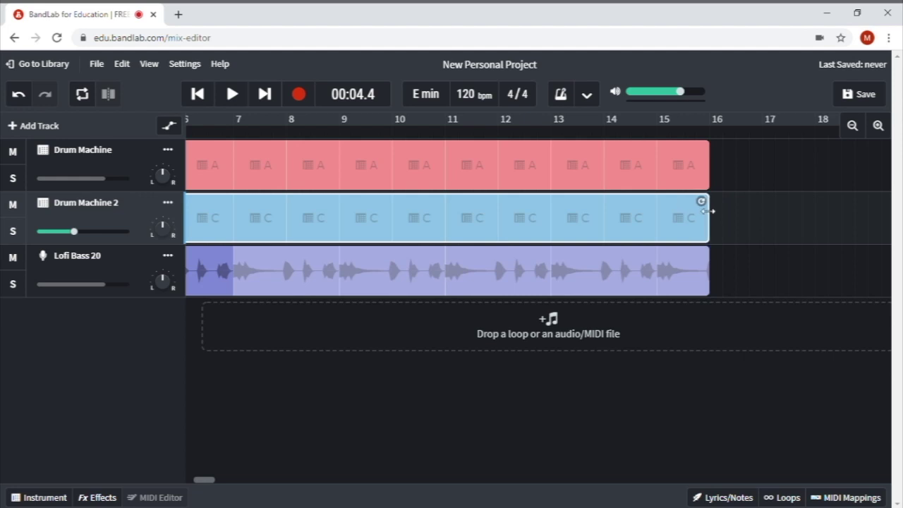
{"action": "left_click_drag", "start_coordinate": [204, 480], "coordinate": [144, 476]}
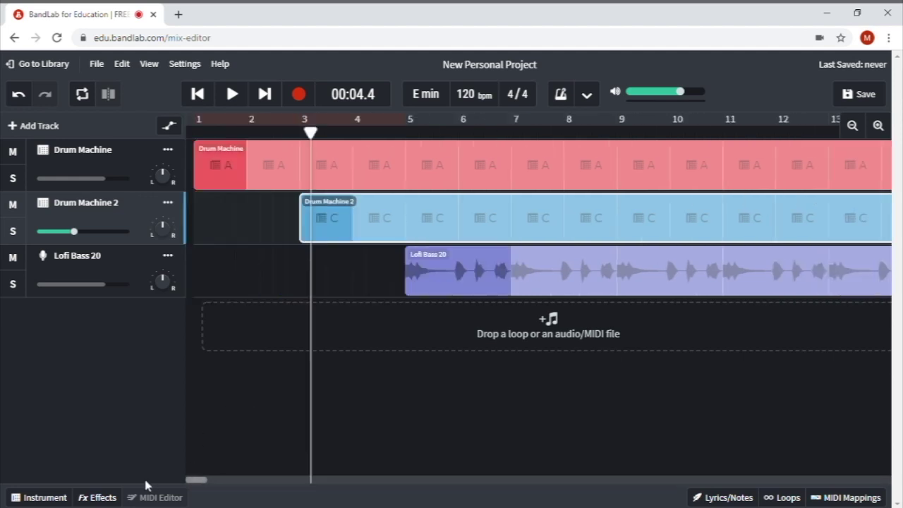
Play the arrangement from the beginning, then stop playback
{"action": "left_click", "coordinate": [198, 95]}
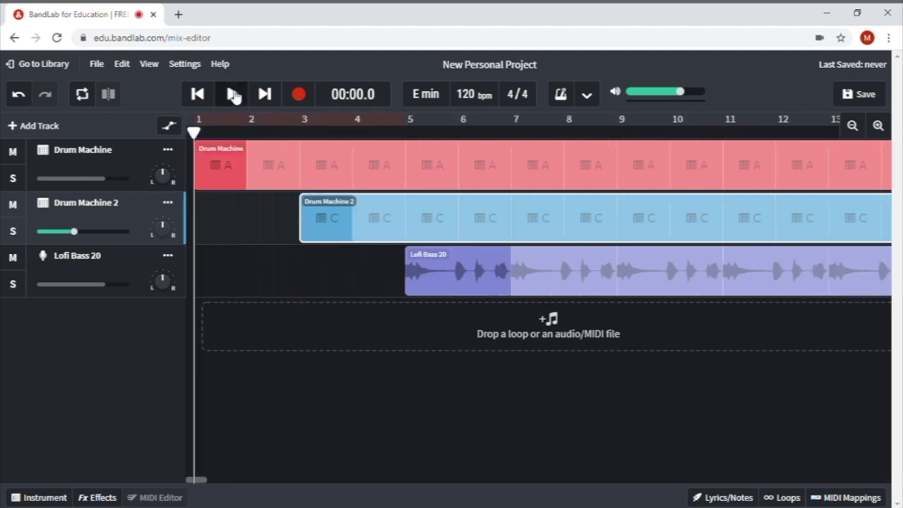
{"action": "left_click", "coordinate": [234, 94]}
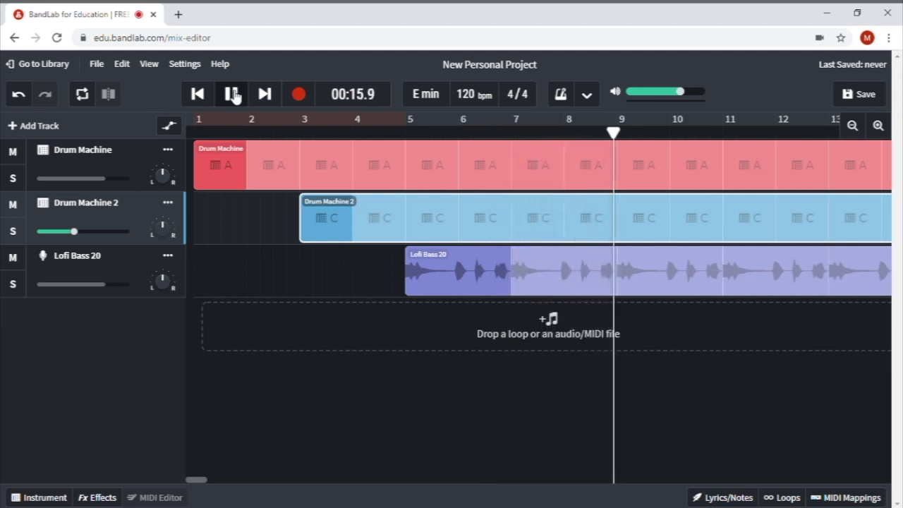
{"action": "left_click", "coordinate": [233, 94]}
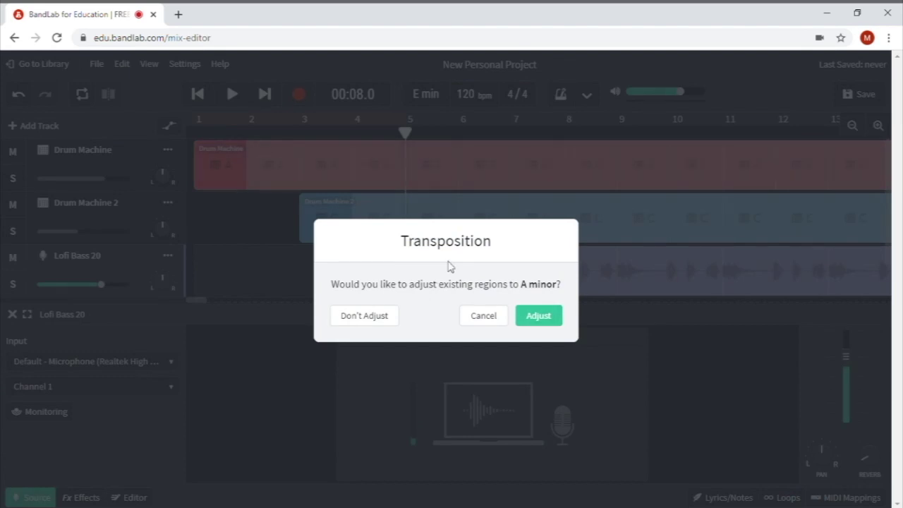
Transpose existing regions to A minor, add a Grand Piano track, and play back its chords in the MIDI Editor
{"action": "left_click", "coordinate": [545, 320]}
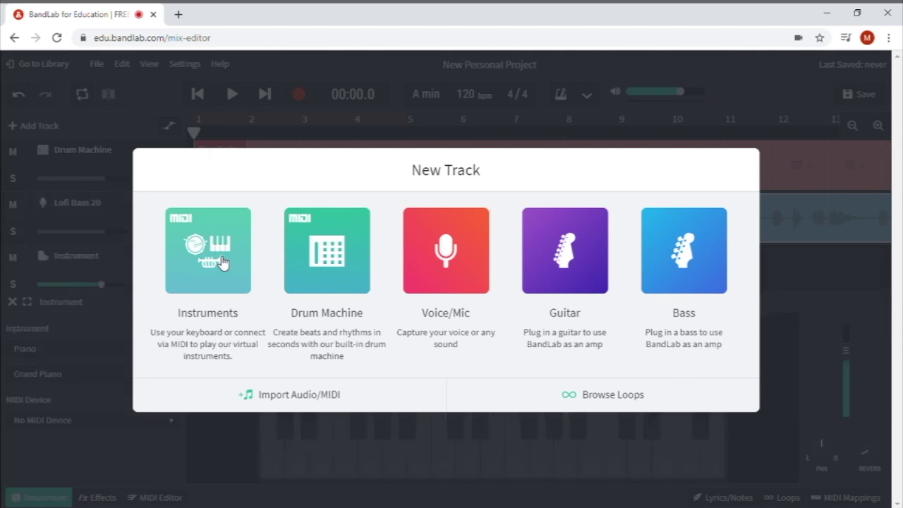
{"action": "left_click", "coordinate": [220, 260]}
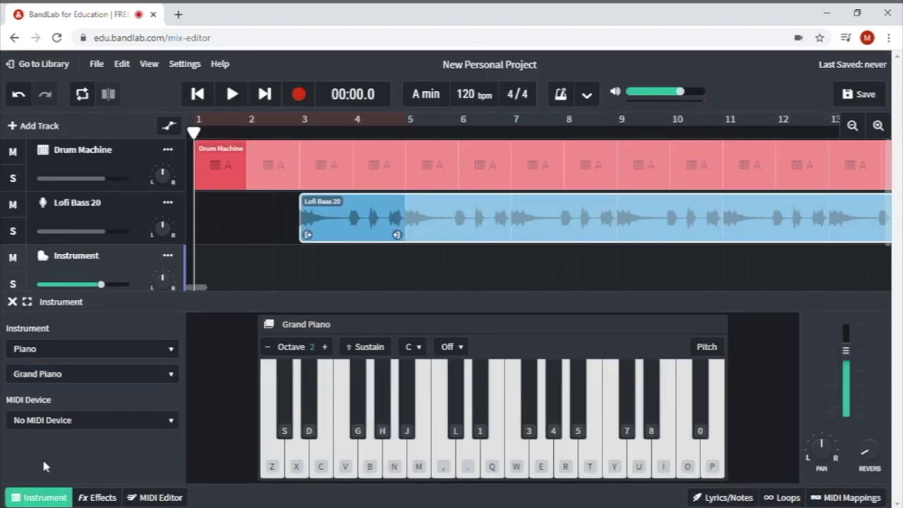
{"action": "left_click", "coordinate": [296, 461]}
{"action": "left_click", "coordinate": [368, 457]}
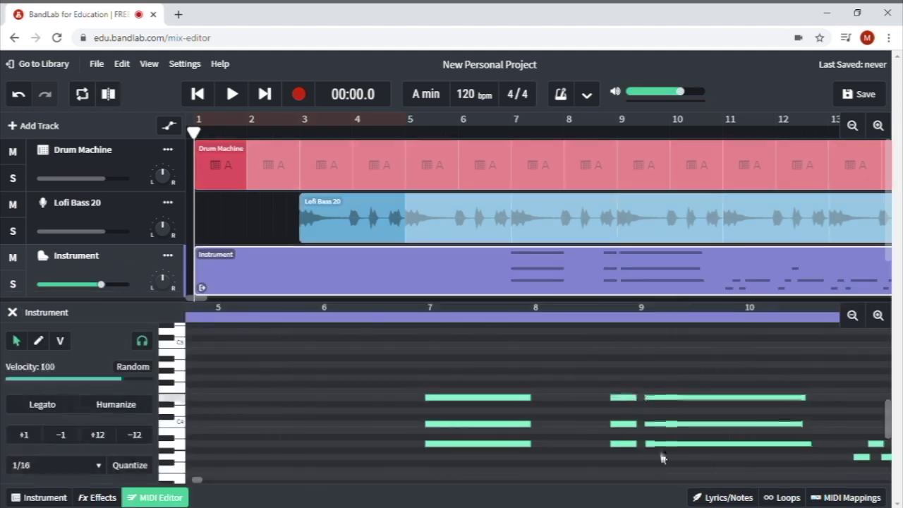
{"action": "key", "text": "space"}
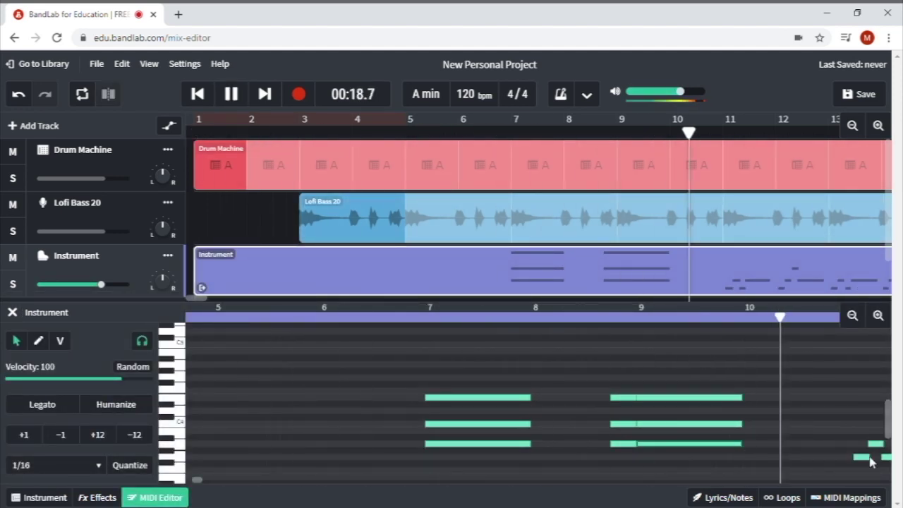
{"action": "key", "text": "space"}
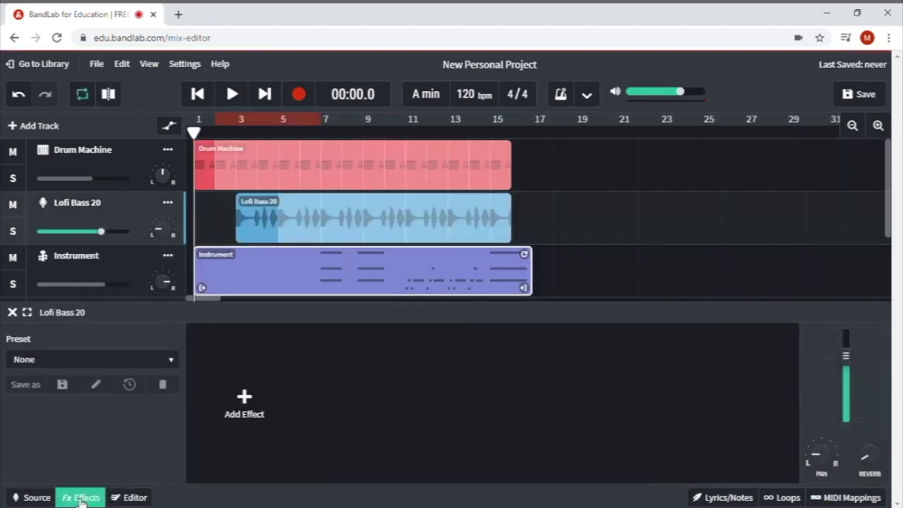
Apply the Distortion Muse preset to the Lofi Bass 20 track and play the project
{"action": "left_click", "coordinate": [92, 359]}
{"action": "scroll", "coordinate": [162, 444], "scroll_direction": "down", "scroll_amount": 3}
{"action": "scroll", "coordinate": [163, 444], "scroll_direction": "up", "scroll_amount": 3}
{"action": "scroll", "coordinate": [71, 416], "scroll_direction": "down", "scroll_amount": 2}
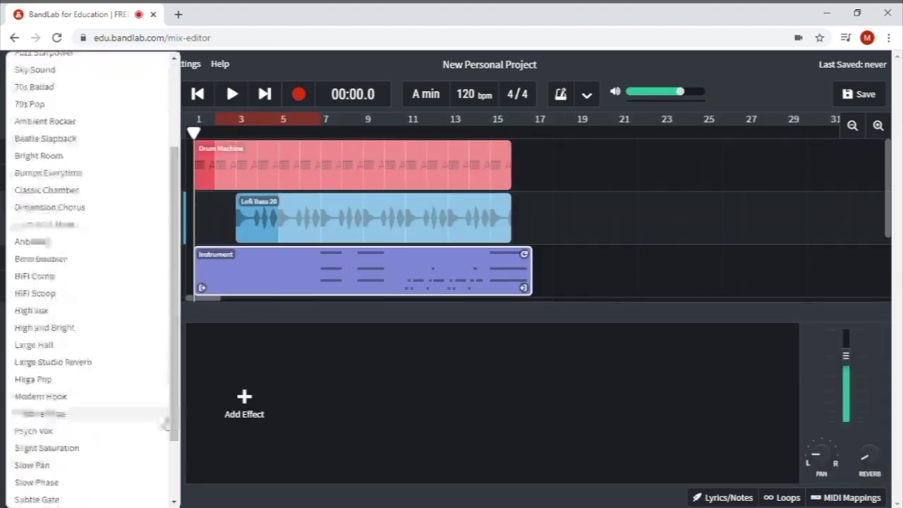
{"action": "left_click", "coordinate": [50, 229]}
{"action": "left_click", "coordinate": [242, 96]}
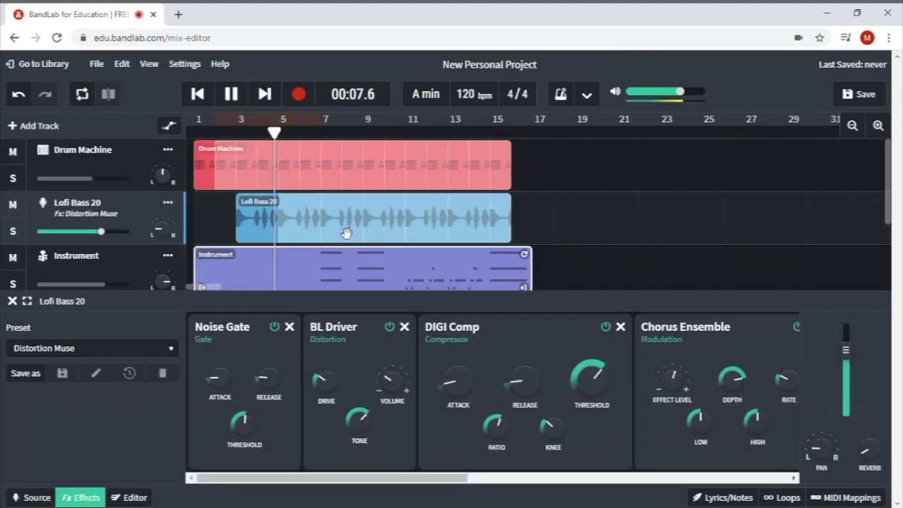